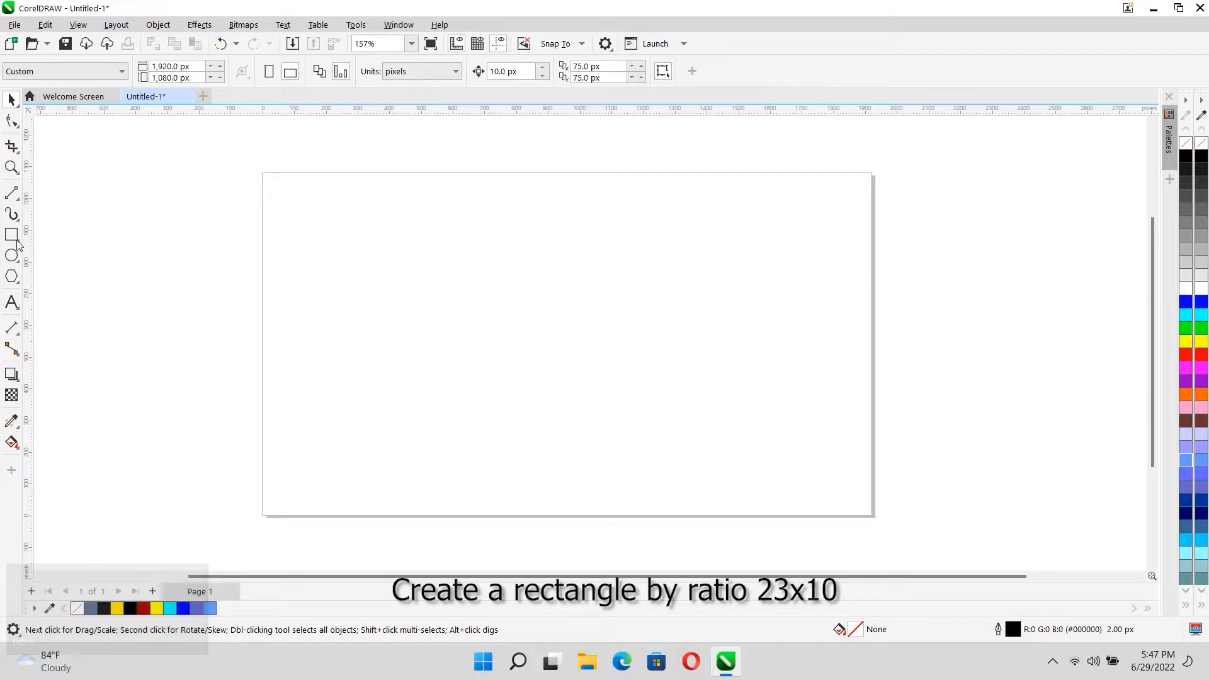
Step: Draw a rectangle on the page and set its size to 2300 px wide by 1000 px high
{"action": "left_click", "coordinate": [12, 234]}
{"action": "mouse_move", "coordinate": [375, 276]}
{"action": "left_mouse_down"}
{"action": "mouse_move", "coordinate": [725, 388]}
{"action": "mouse_move", "coordinate": [686, 408]}
{"action": "left_mouse_up"}
{"action": "key", "text": "space"}
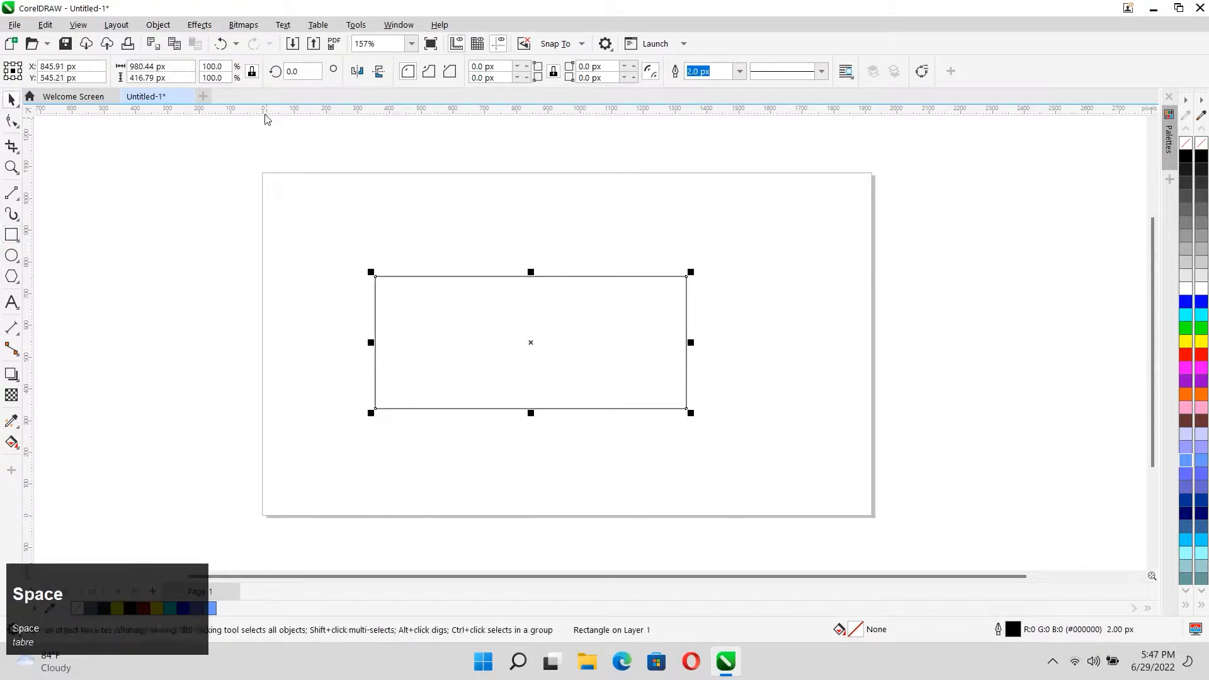
{"action": "left_click", "coordinate": [162, 68]}
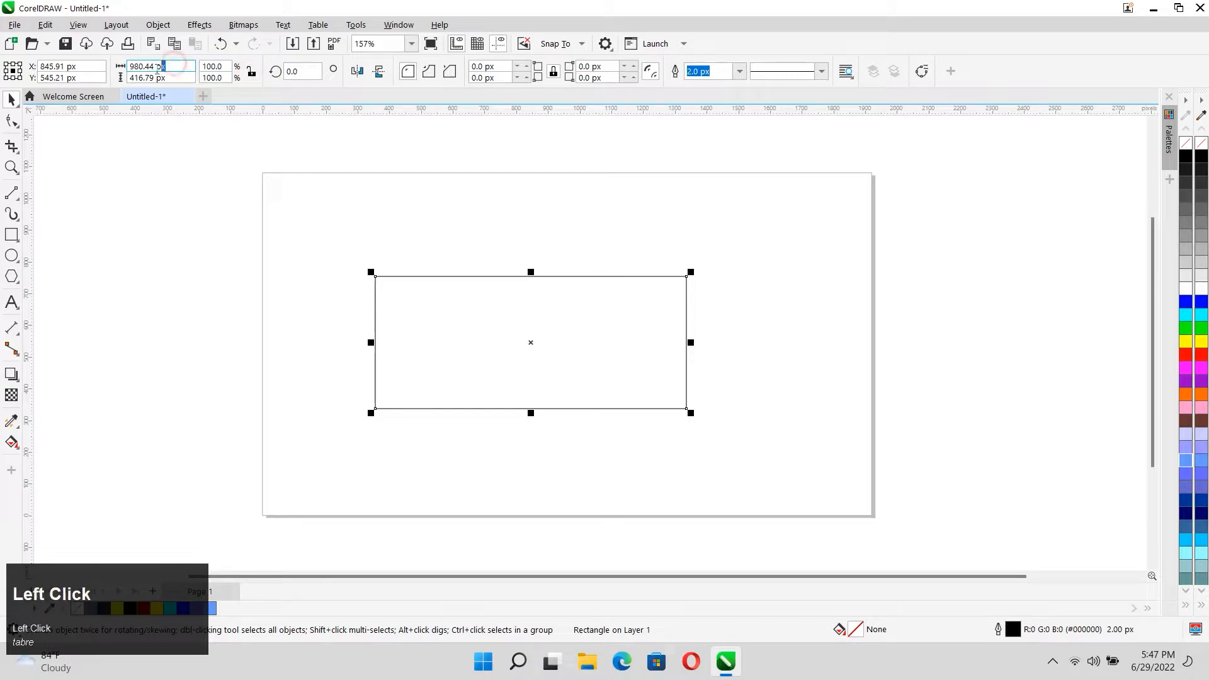
{"action": "type", "text": "2300"}
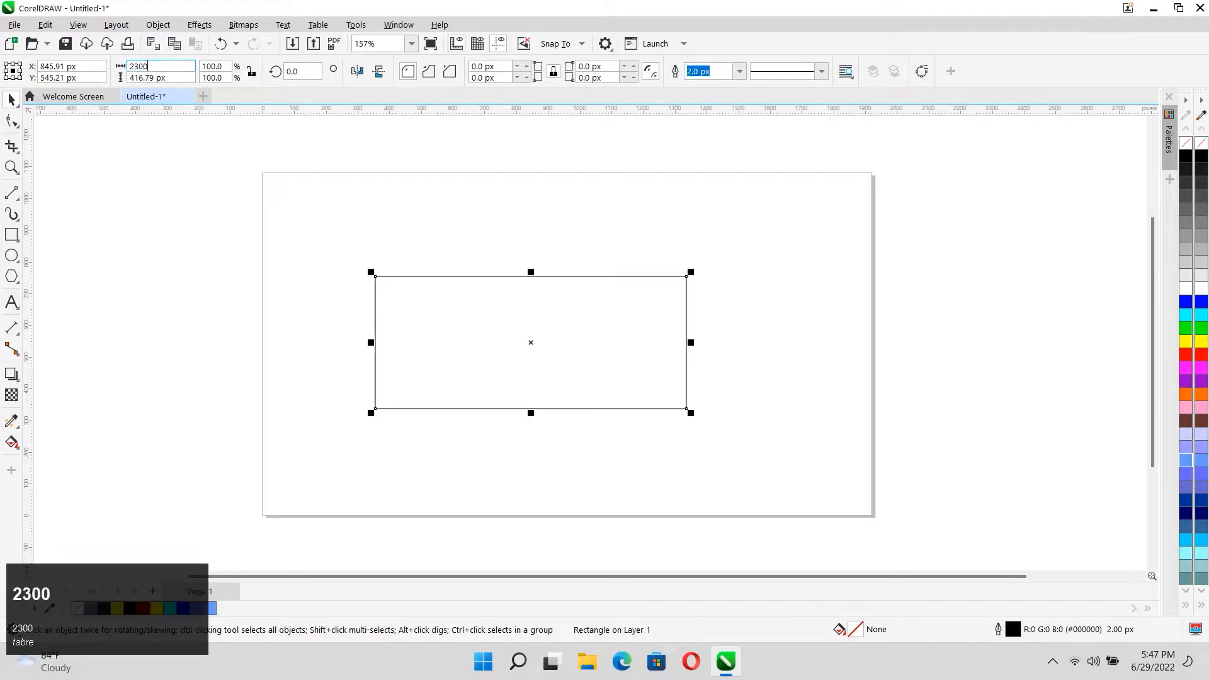
{"action": "key", "text": "Tab"}
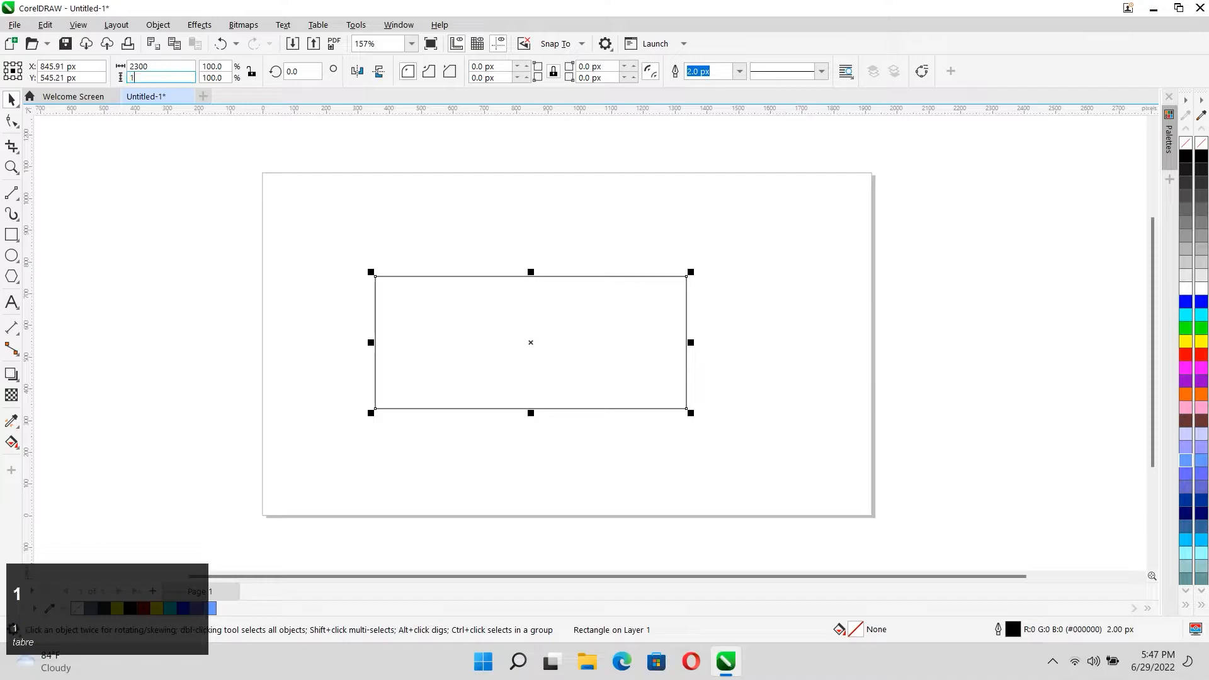
{"action": "type", "text": "1000"}
{"action": "key", "text": "Return"}
{"action": "scroll", "coordinate": [496, 273], "scroll_direction": "down", "scroll_amount": 1}
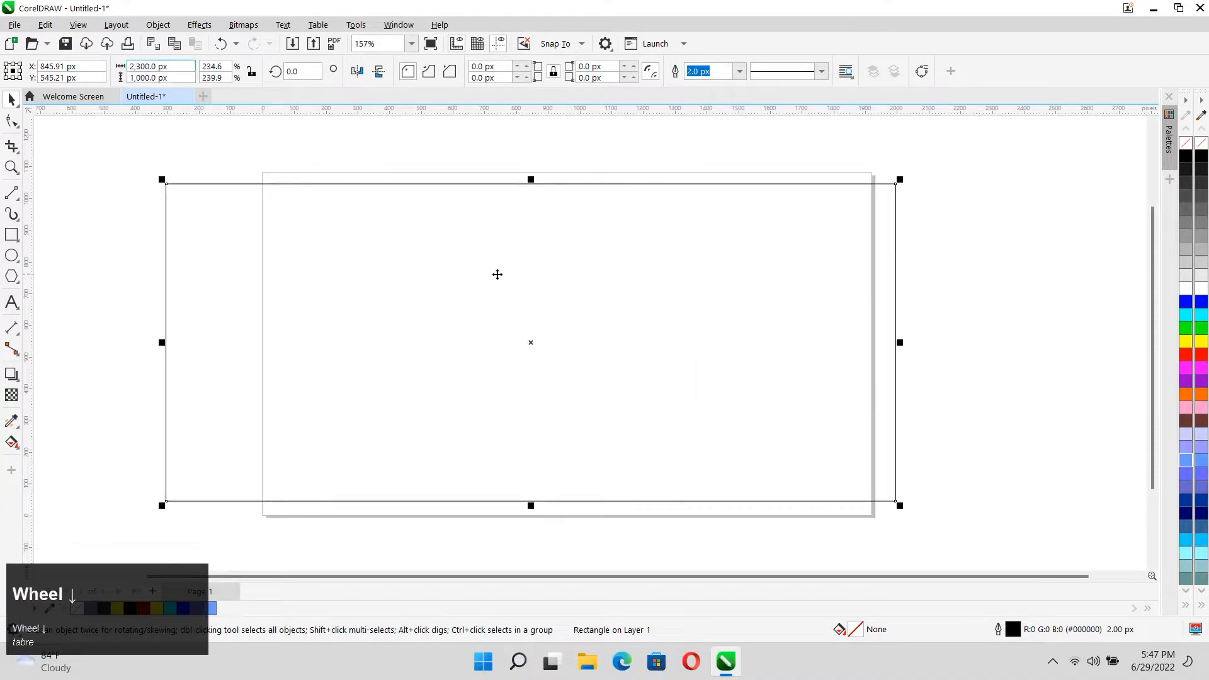
Step: Lock the rectangle's proportions, scale it down to about 1410 by 613 px and centre it on the page
{"action": "left_click", "coordinate": [252, 71]}
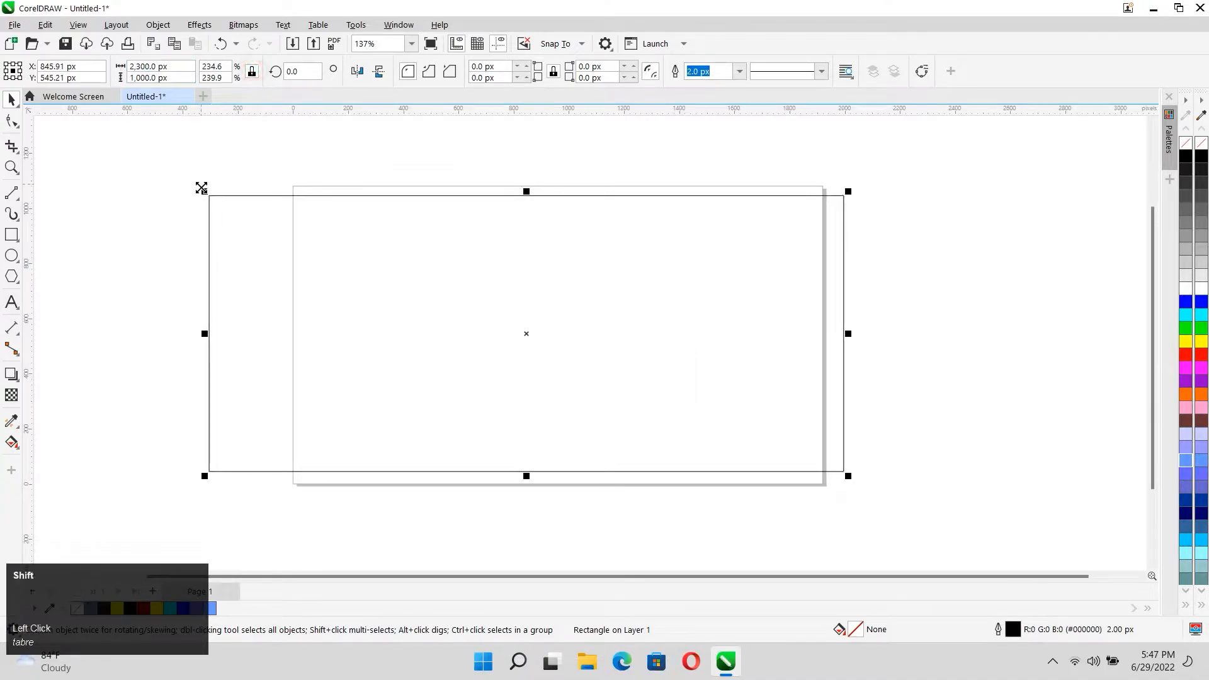
{"action": "left_click_drag", "start_coordinate": [205, 192], "coordinate": [327, 213]}
{"action": "key", "text": "p"}
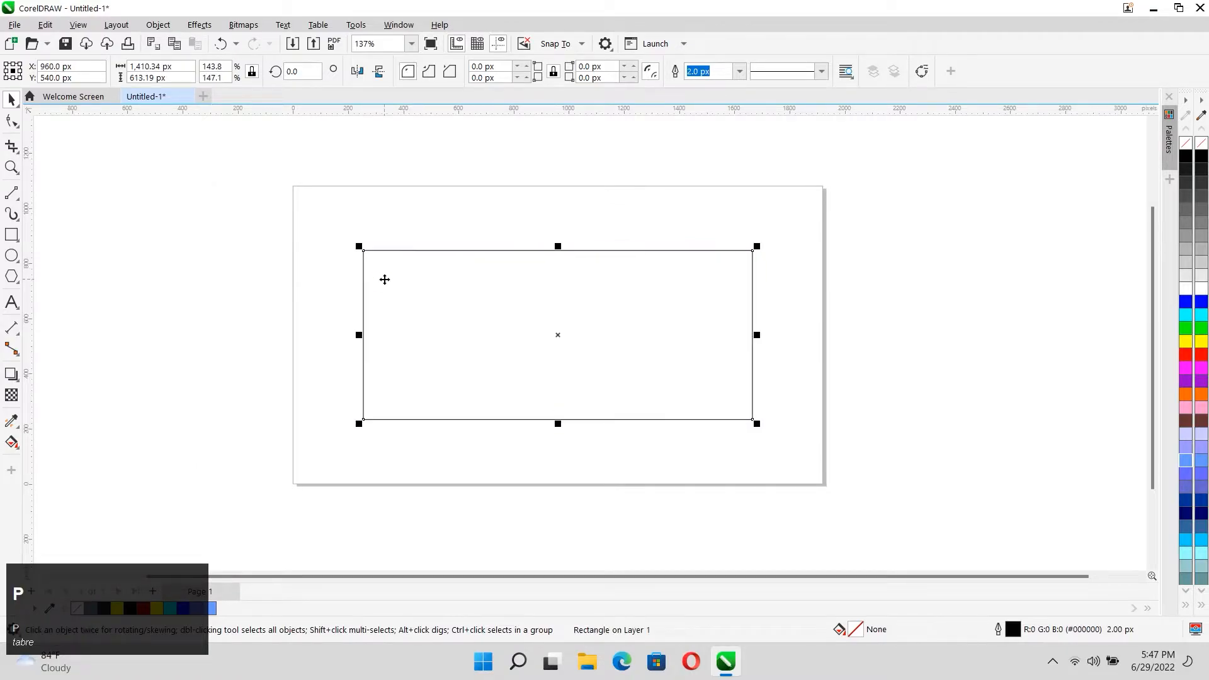
{"action": "left_click", "coordinate": [281, 310]}
{"action": "left_click", "coordinate": [413, 299]}
Step: Round all four corners of the rectangle to the maximum with the Shape tool, forming semicircular ends
{"action": "scroll", "coordinate": [462, 315], "scroll_direction": "up", "scroll_amount": 1}
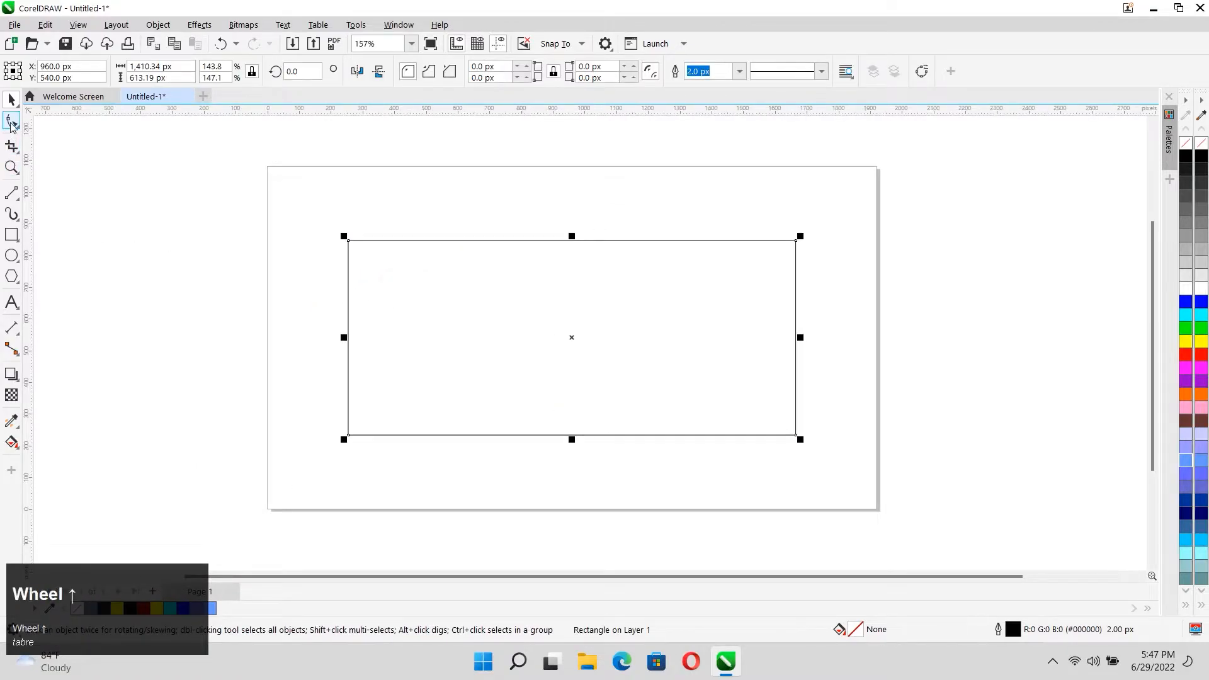
{"action": "left_click", "coordinate": [12, 121]}
{"action": "left_click_drag", "start_coordinate": [349, 241], "coordinate": [565, 320]}
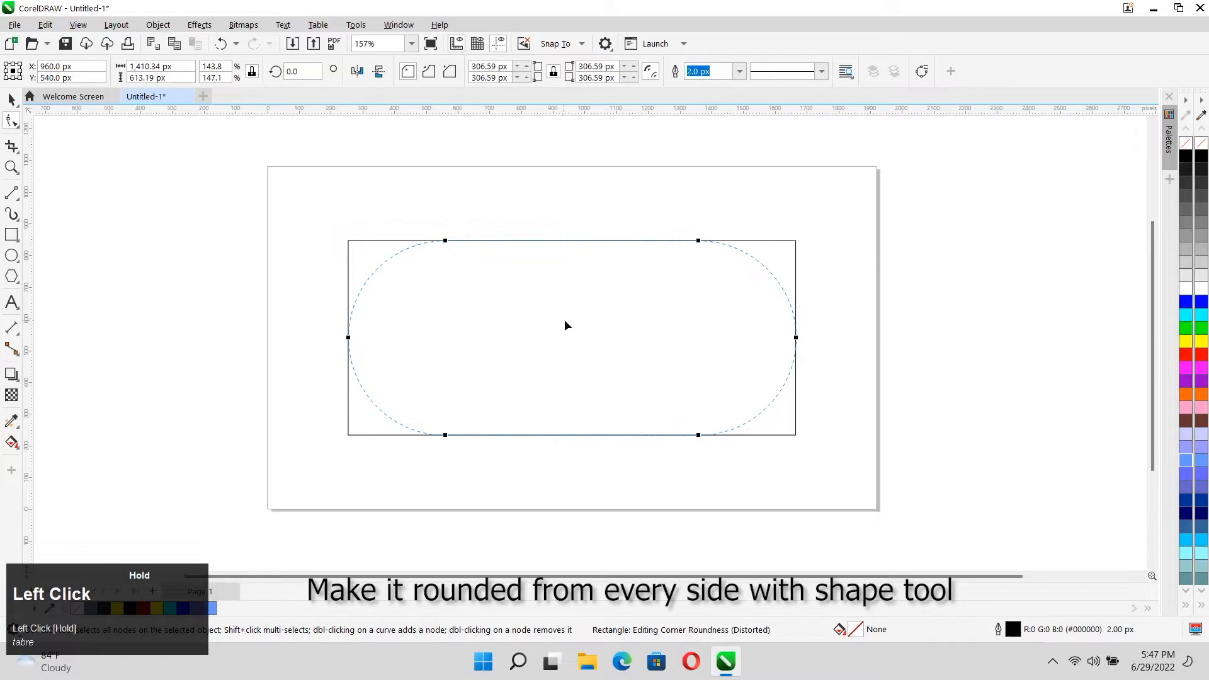
{"action": "key", "text": "space"}
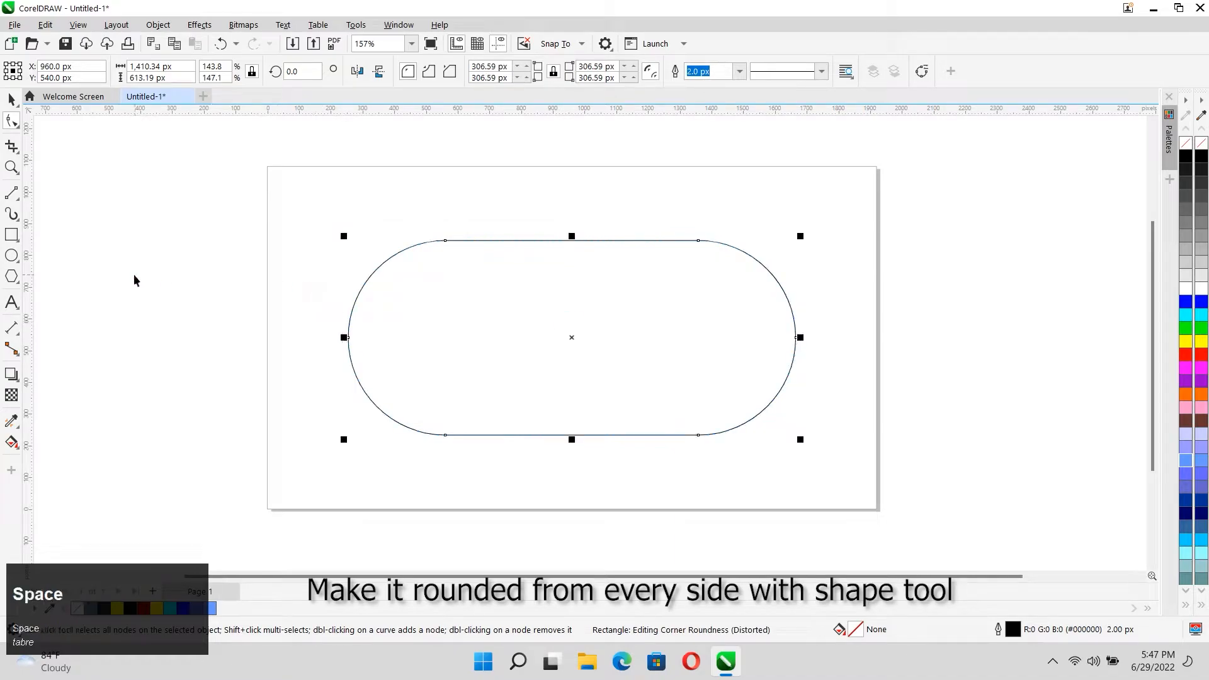
Step: Draw a circle about 613 px across spanning the rounded rectangle's height and align it with the rectangle's left end
{"action": "left_click", "coordinate": [12, 255]}
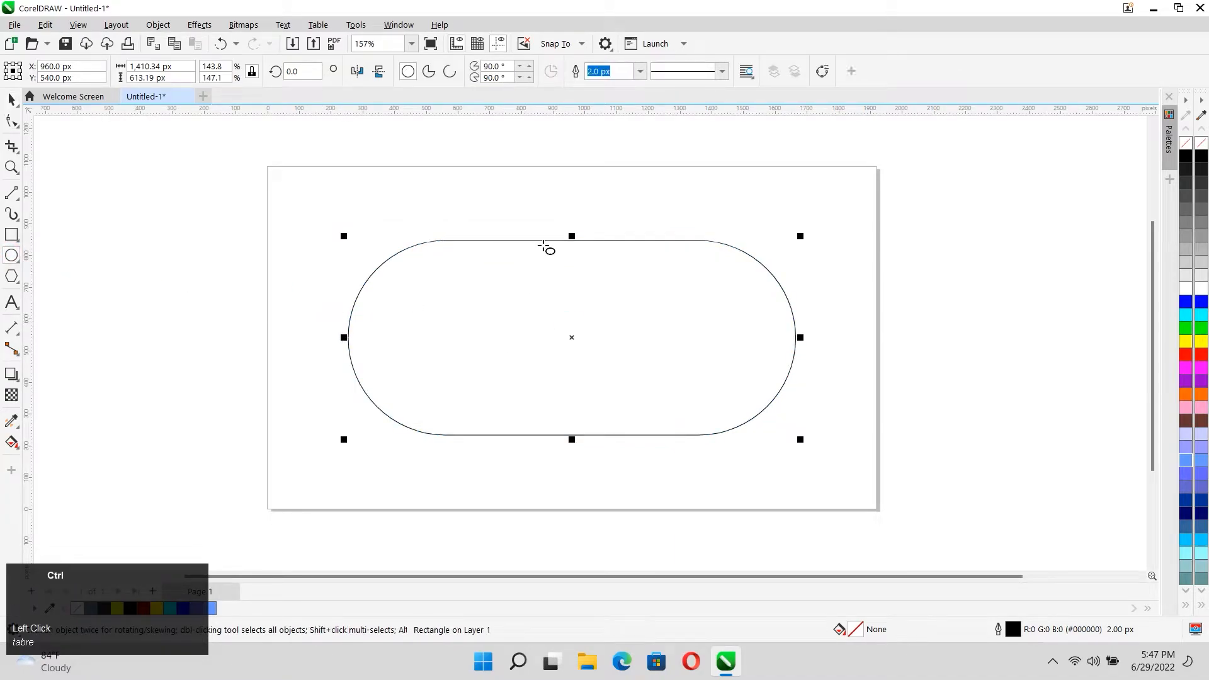
{"action": "left_click", "coordinate": [542, 243], "text": "ctrl"}
{"action": "left_click_drag", "start_coordinate": [529, 291], "coordinate": [476, 432]}
{"action": "key", "text": "space"}
{"action": "left_click_drag", "start_coordinate": [515, 394], "coordinate": [564, 375]}
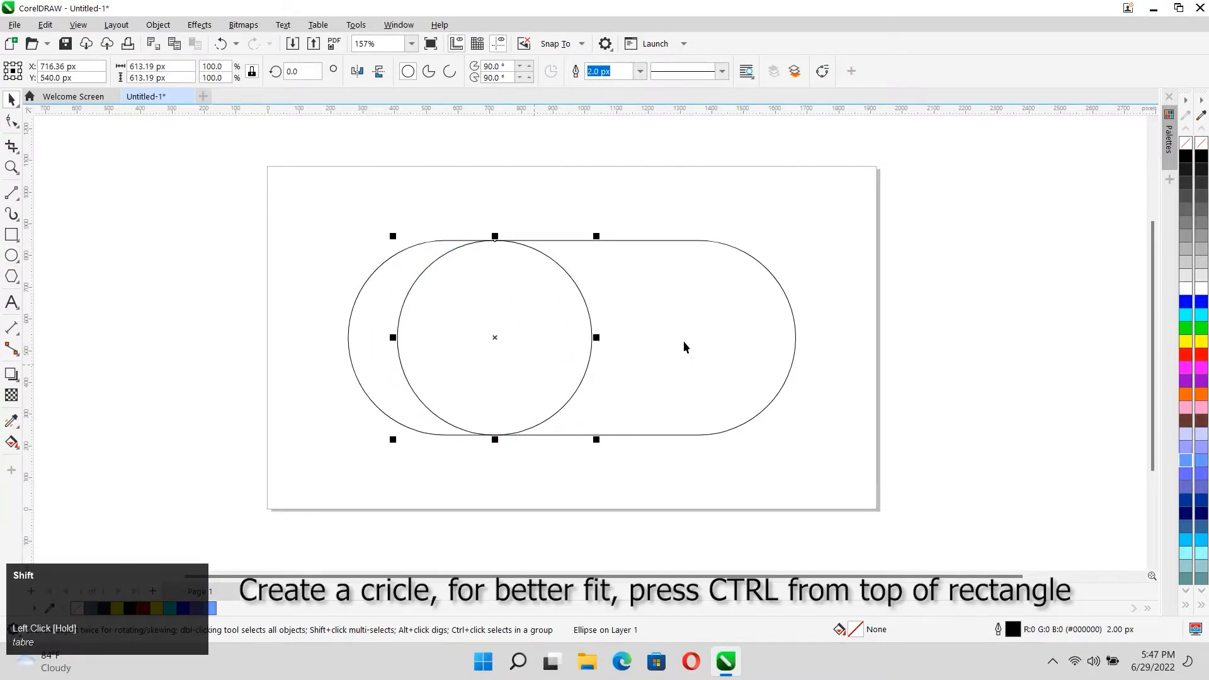
{"action": "left_click", "coordinate": [682, 341], "text": "shift"}
{"action": "key", "text": "l"}
{"action": "left_click", "coordinate": [482, 199]}
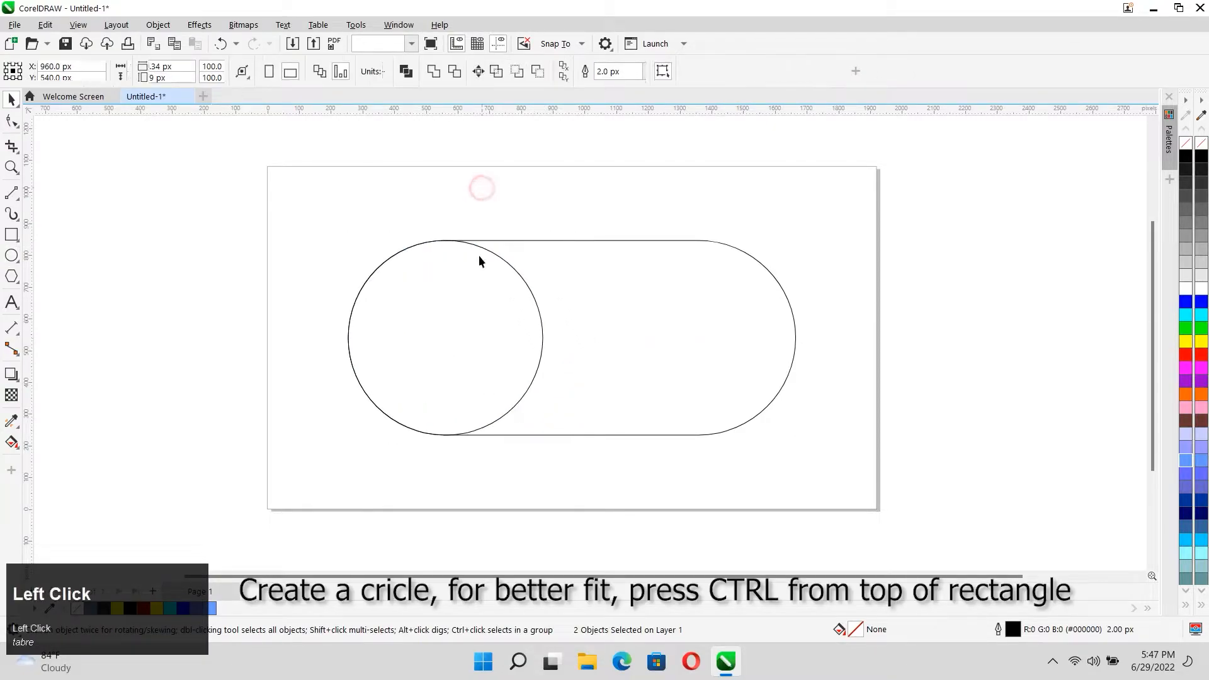
Step: Duplicate the circle horizontally and align the copy with the rounded rectangle's right end
{"action": "left_click", "coordinate": [445, 337]}
{"action": "left_click_drag", "start_coordinate": [446, 337], "coordinate": [625, 335]}
{"action": "right_click", "coordinate": [625, 336]}
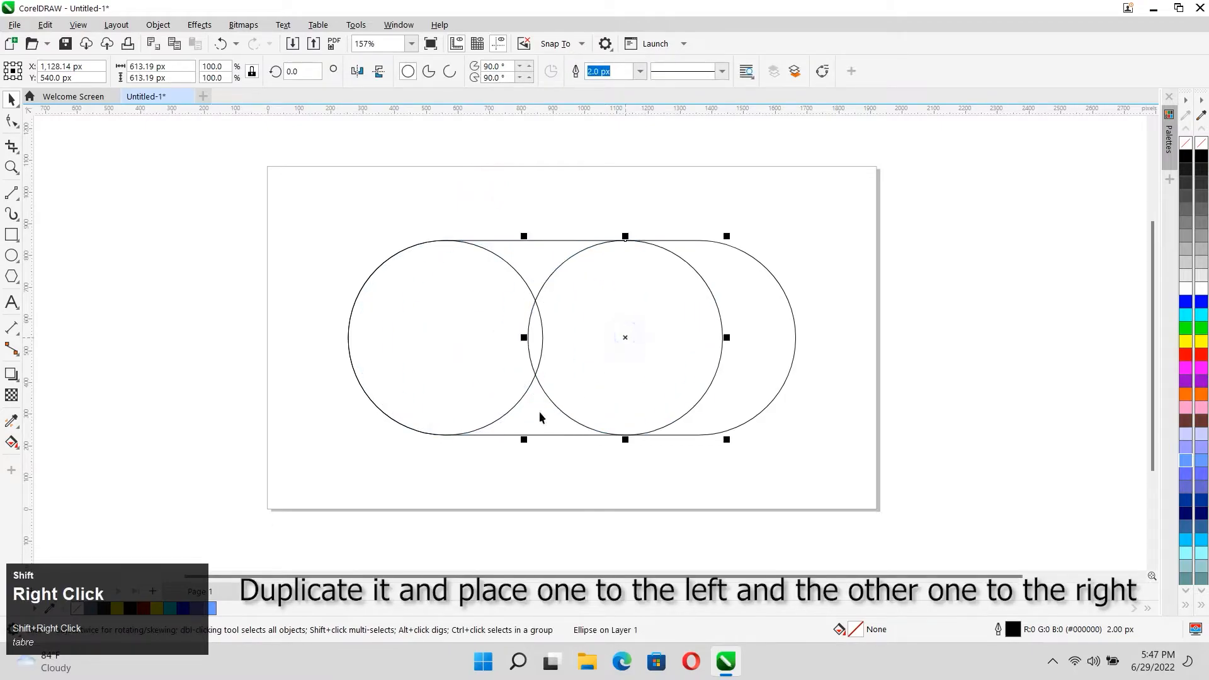
{"action": "left_click", "coordinate": [526, 418], "text": "shift"}
{"action": "key", "text": "r"}
{"action": "left_click", "coordinate": [545, 393]}
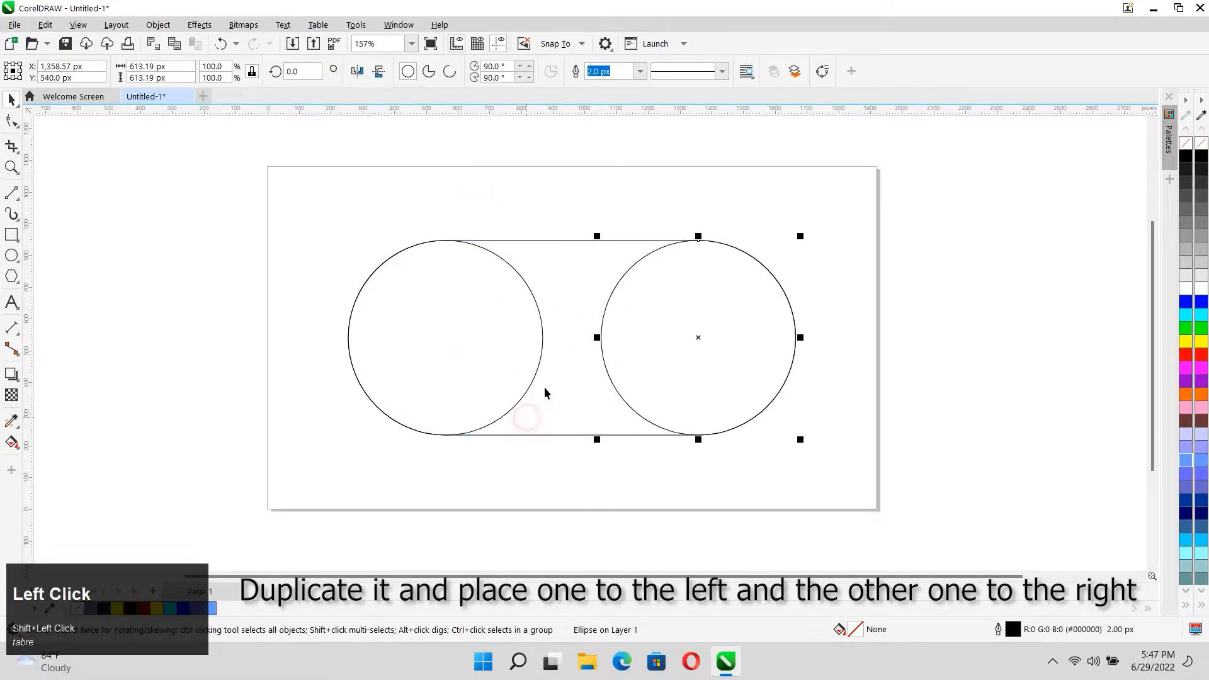
Step: Rotate a copy of the rounded rectangle by 60° upward around the centre of the left circle
{"action": "scroll", "coordinate": [571, 324], "scroll_direction": "down", "scroll_amount": 2}
{"action": "scroll", "coordinate": [565, 158], "scroll_direction": "up", "scroll_amount": 1}
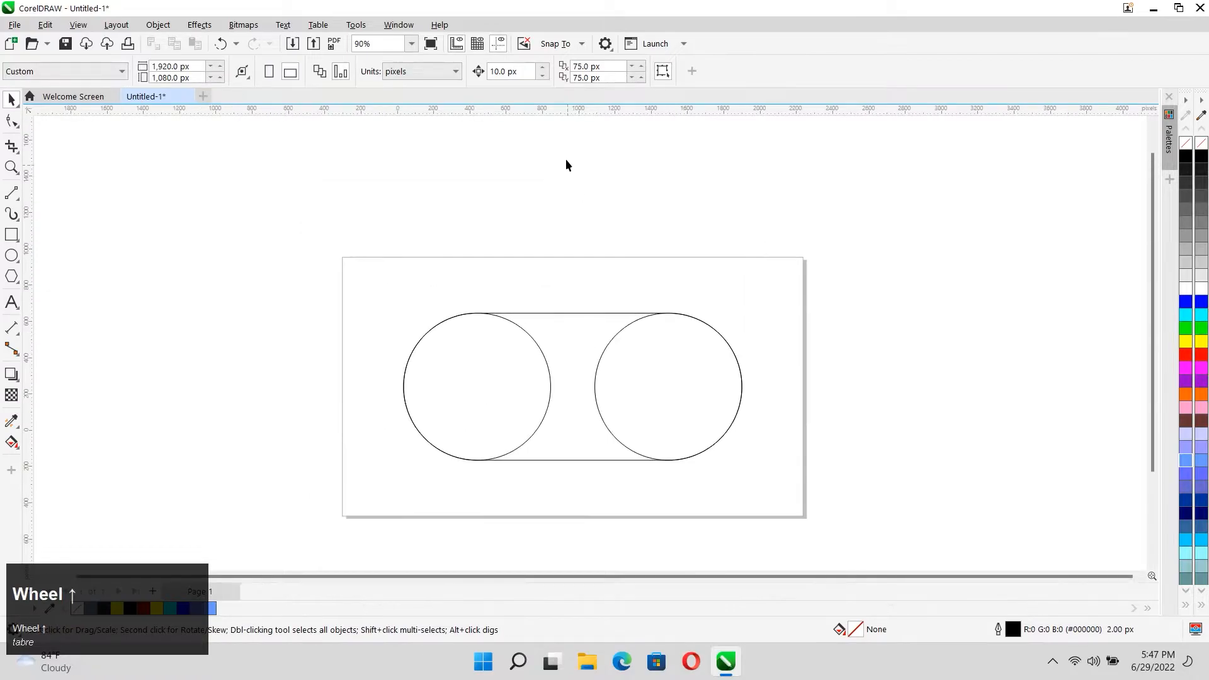
{"action": "left_click", "coordinate": [562, 330]}
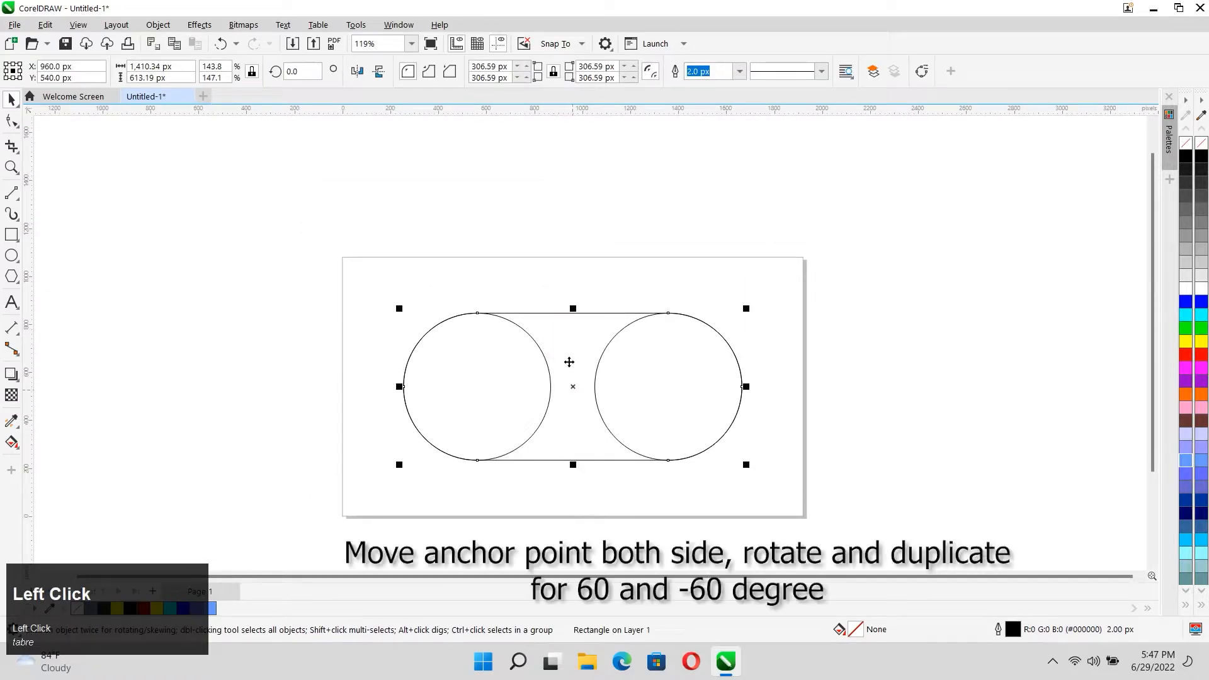
{"action": "left_click", "coordinate": [574, 386]}
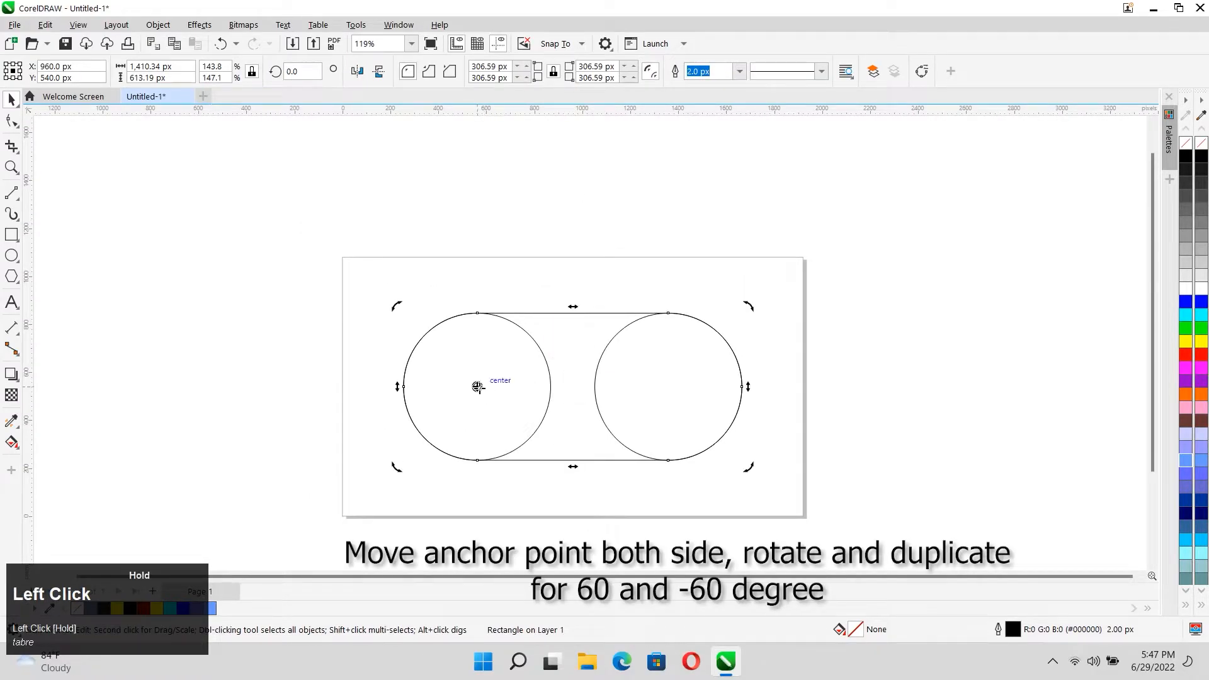
{"action": "left_click_drag", "start_coordinate": [751, 471], "coordinate": [684, 221]}
{"action": "right_click", "coordinate": [684, 222], "text": "ctrl"}
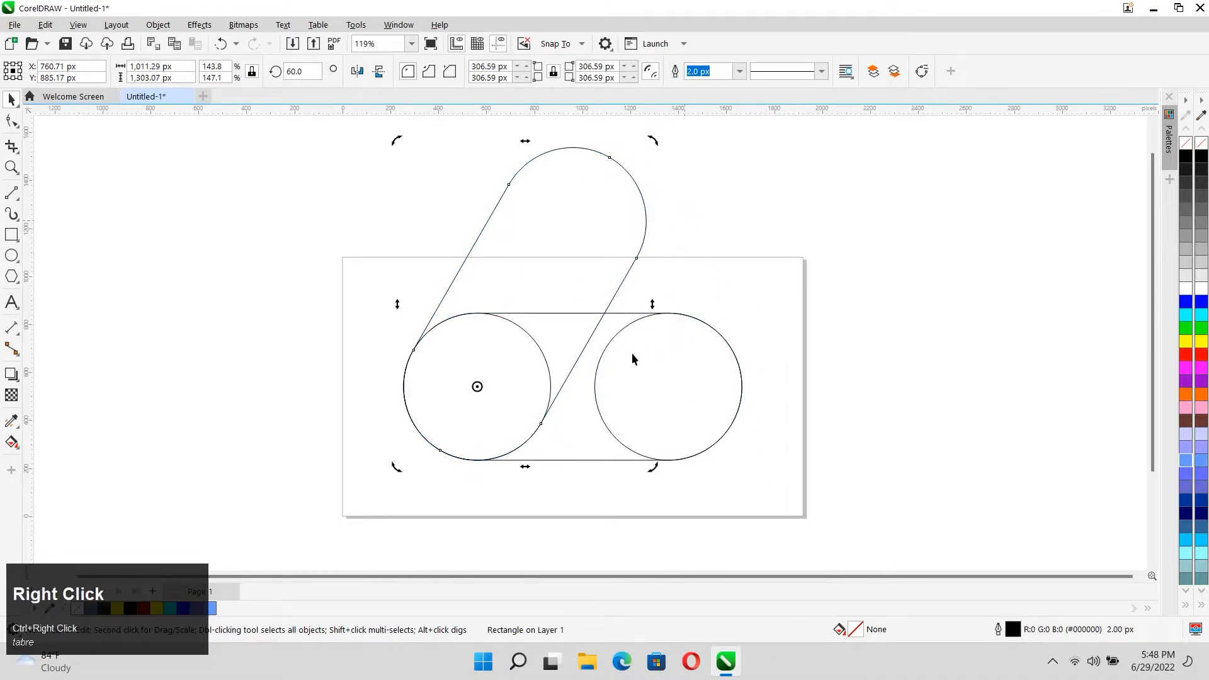
Step: Rotate another copy of the horizontal rounded rectangle by -60° around the centre of the right circle, completing a triangular outline
{"action": "left_click", "coordinate": [577, 415]}
{"action": "left_click", "coordinate": [571, 421]}
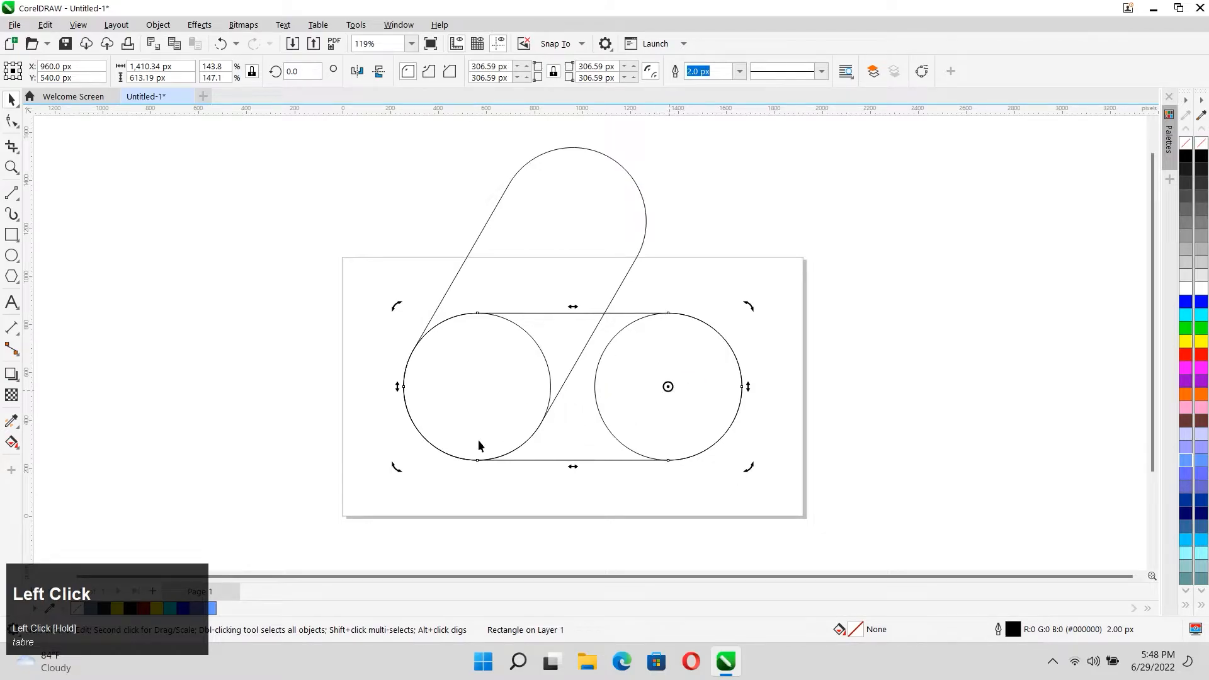
{"action": "left_click_drag", "start_coordinate": [395, 469], "coordinate": [552, 264]}
{"action": "right_click", "coordinate": [551, 265], "text": "ctrl"}
{"action": "left_click", "coordinate": [847, 203]}
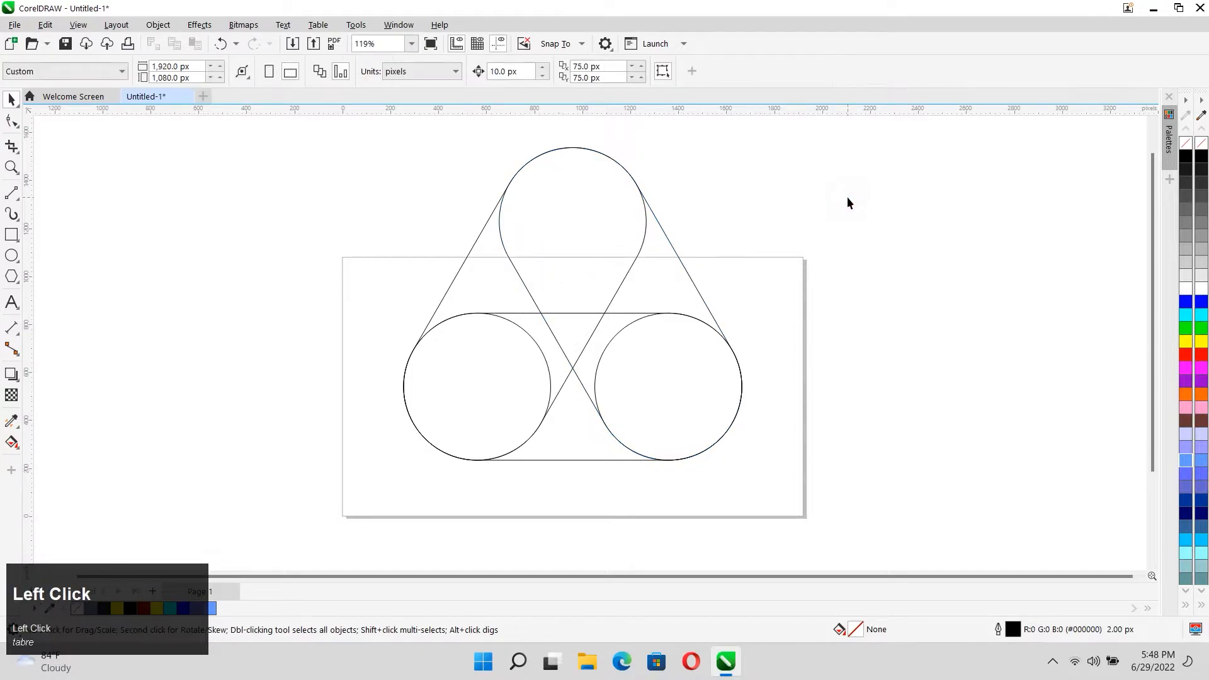
Step: Smart-fill the right-hand connecting area, the upper rounded region and the small central triangle with yellow
{"action": "left_click", "coordinate": [19, 447]}
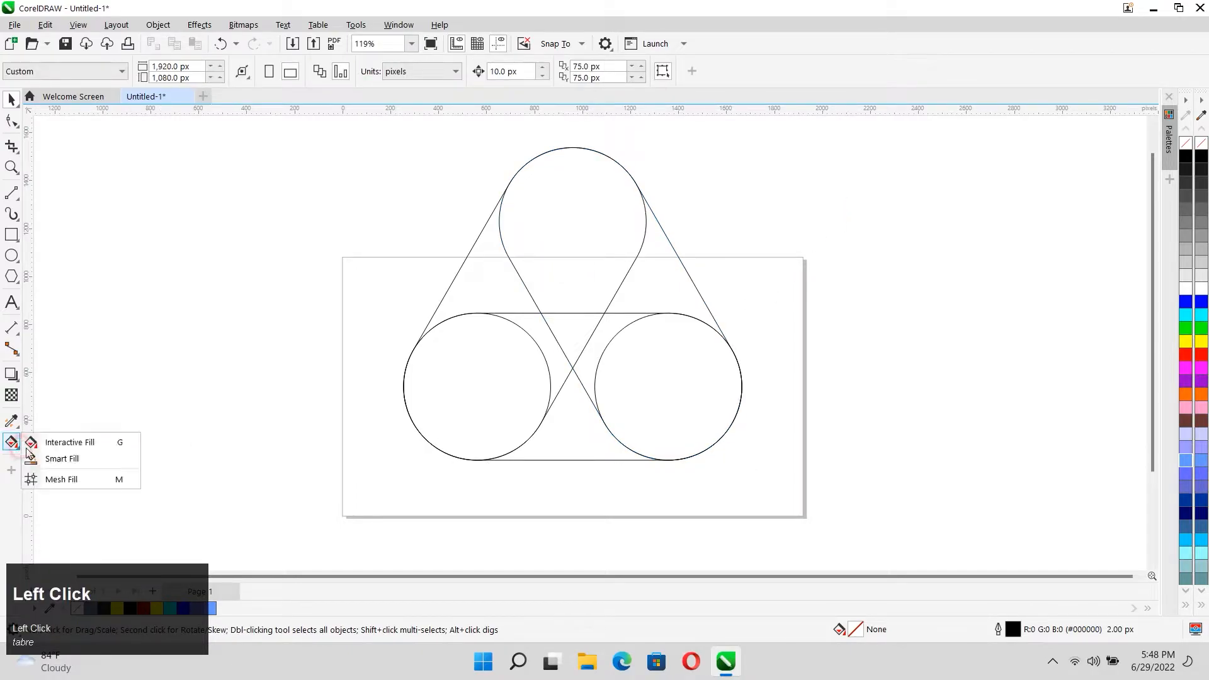
{"action": "left_click", "coordinate": [49, 457]}
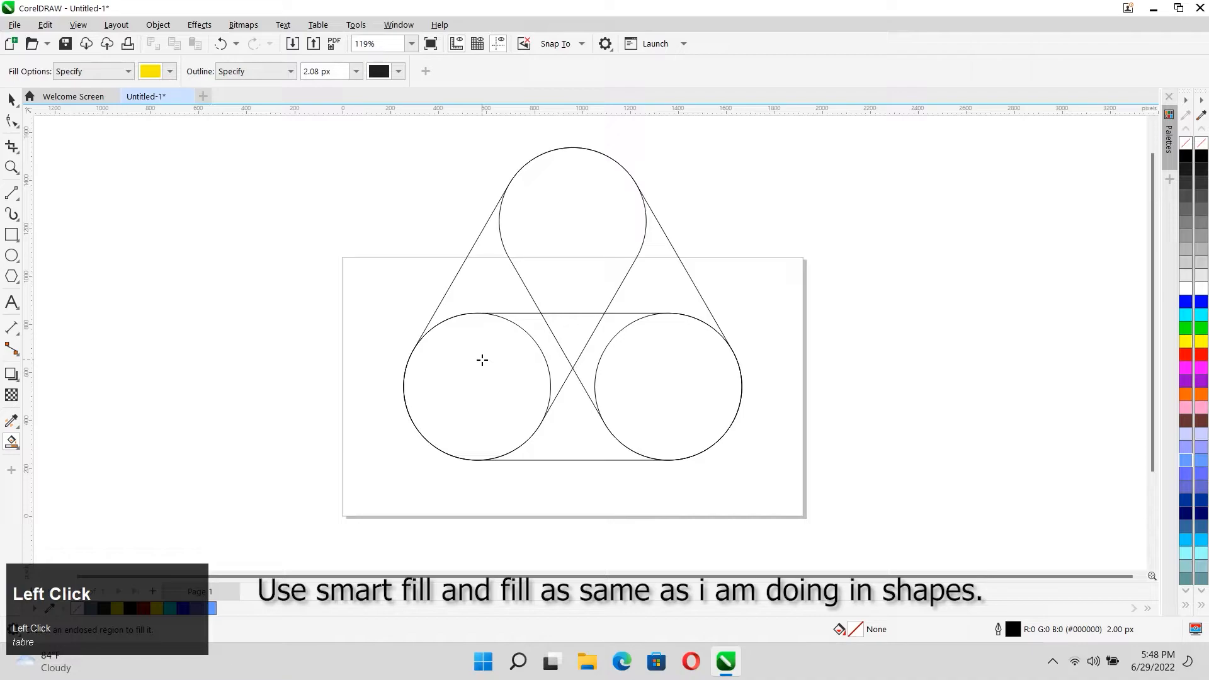
{"action": "left_click", "coordinate": [646, 281]}
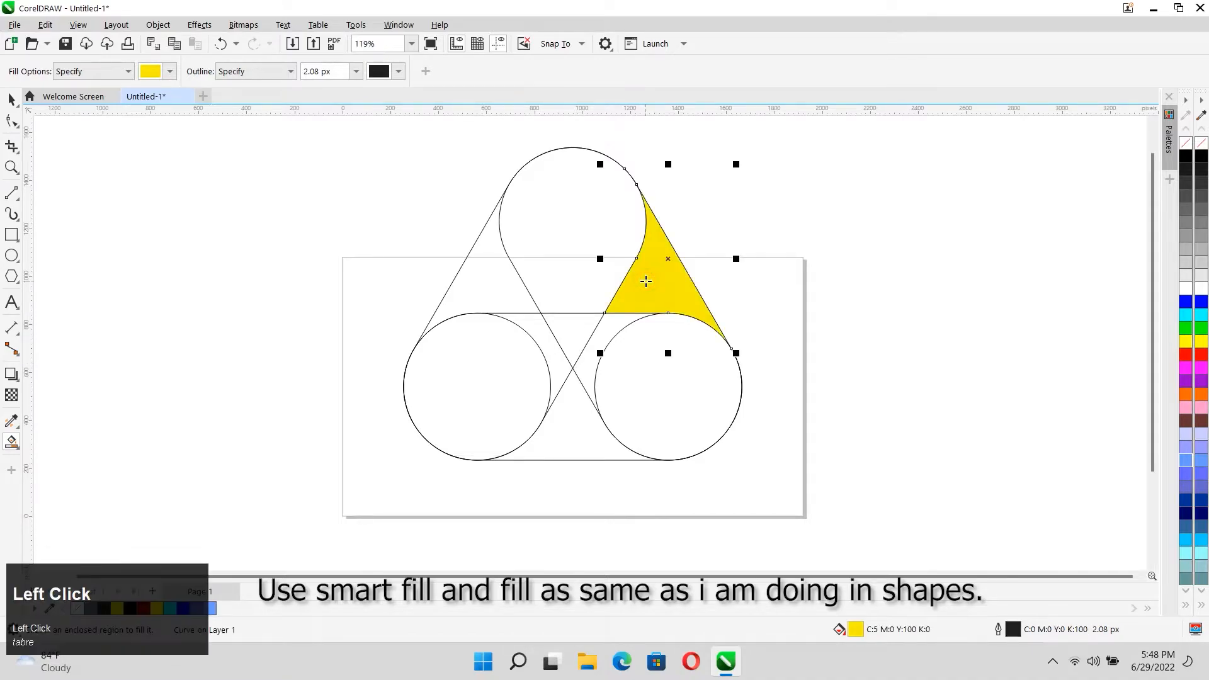
{"action": "left_click", "coordinate": [600, 240]}
{"action": "left_click", "coordinate": [570, 335]}
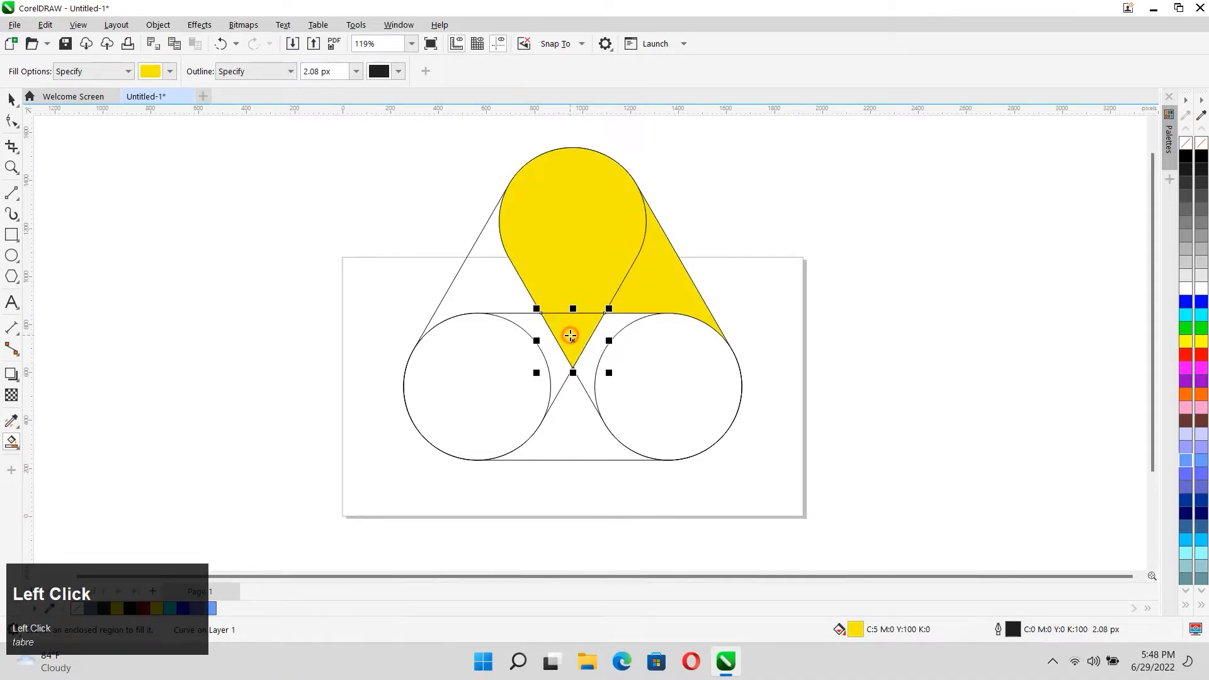
Step: Select the three yellow-filled pieces and move them together off the page to the right of the outlines
{"action": "key", "text": "space"}
{"action": "left_click", "coordinate": [664, 291]}
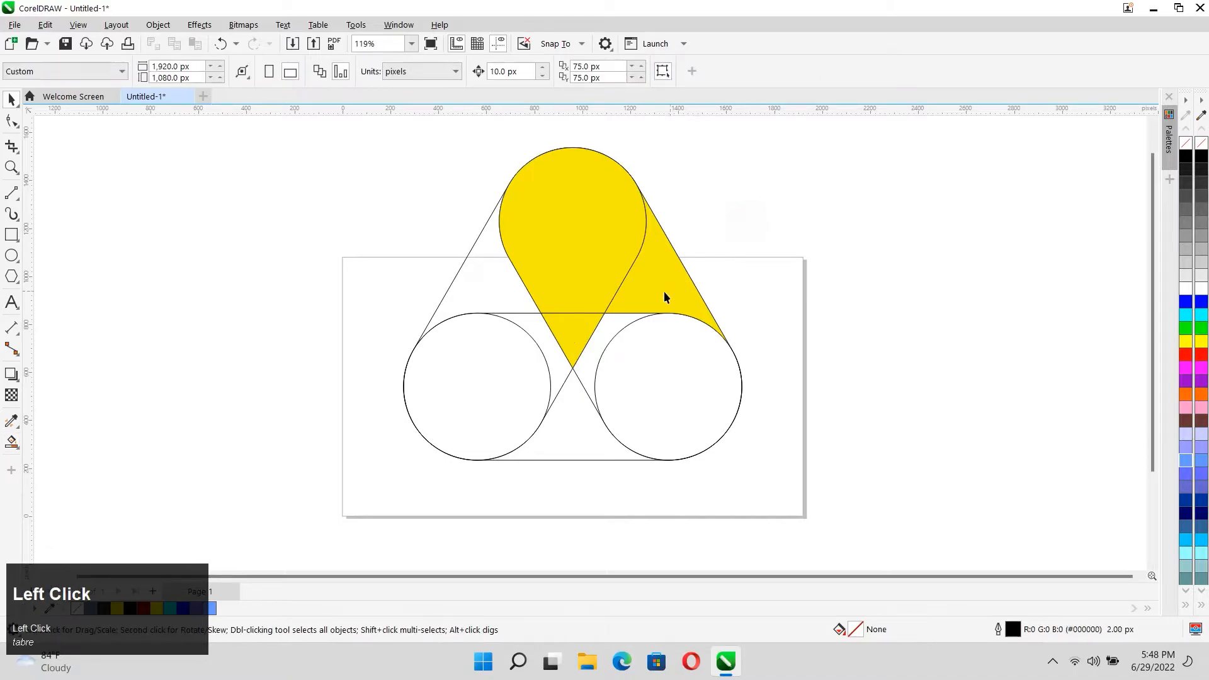
{"action": "left_click", "coordinate": [579, 234], "text": "shift"}
{"action": "left_click", "coordinate": [576, 316], "text": "shift"}
{"action": "scroll", "coordinate": [540, 291], "scroll_direction": "down", "scroll_amount": 1}
{"action": "left_click_drag", "start_coordinate": [539, 291], "coordinate": [858, 255]}
{"action": "left_click", "coordinate": [802, 424]}
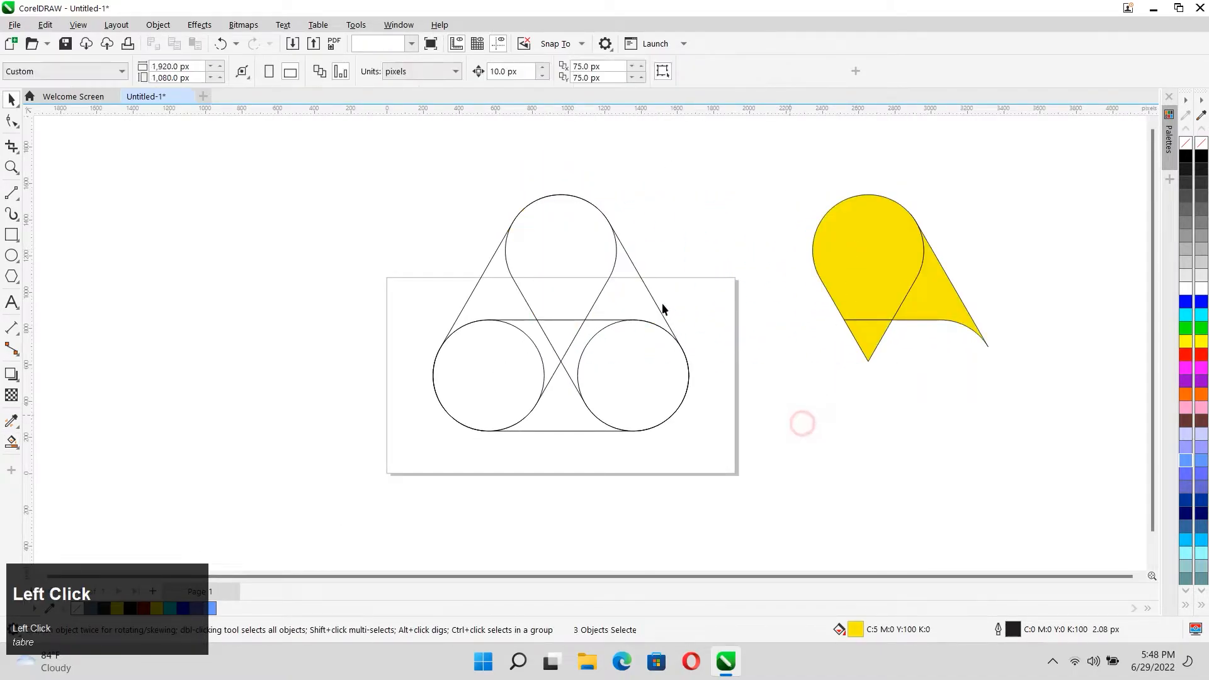
Step: Delete all the circle and rounded-rectangle construction outlines, keeping only the yellow pieces
{"action": "left_click_drag", "start_coordinate": [679, 165], "coordinate": [592, 301]}
{"action": "left_click_drag", "start_coordinate": [337, 471], "coordinate": [334, 471]}
{"action": "key", "text": "Delete"}
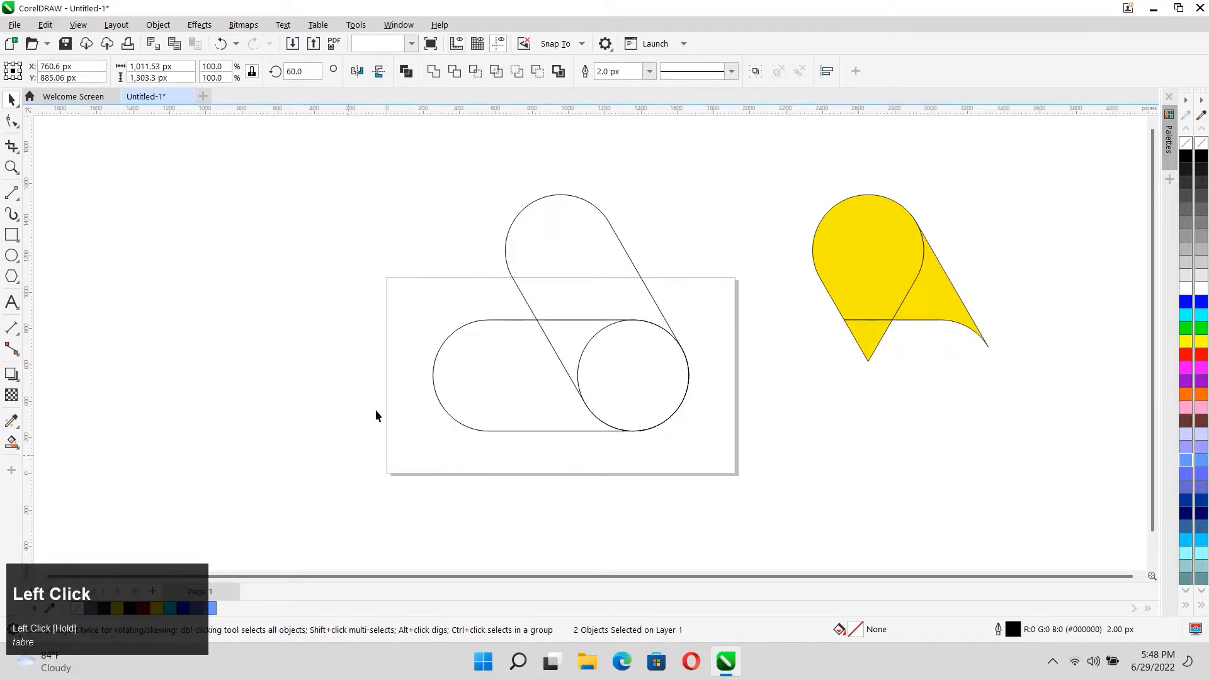
{"action": "left_click_drag", "start_coordinate": [722, 453], "coordinate": [723, 460]}
{"action": "key", "text": "Delete"}
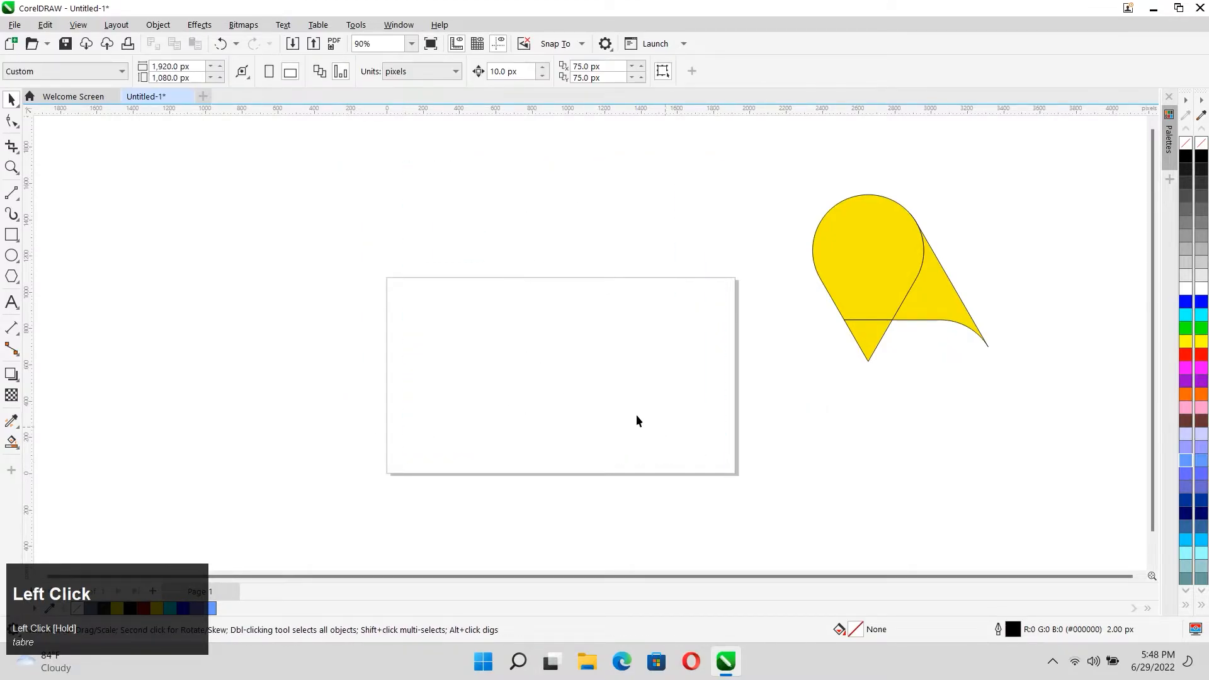
Step: Move the three yellow pieces together back onto the page
{"action": "scroll", "coordinate": [632, 414], "scroll_direction": "down", "scroll_amount": 1}
{"action": "left_click_drag", "start_coordinate": [633, 207], "coordinate": [1020, 414]}
{"action": "left_click_drag", "start_coordinate": [898, 321], "coordinate": [578, 341]}
{"action": "scroll", "coordinate": [578, 341], "scroll_direction": "up", "scroll_amount": 2}
Step: Weld the upper rounded yellow piece and the right-hand yellow piece into one shape
{"action": "left_click", "coordinate": [589, 293]}
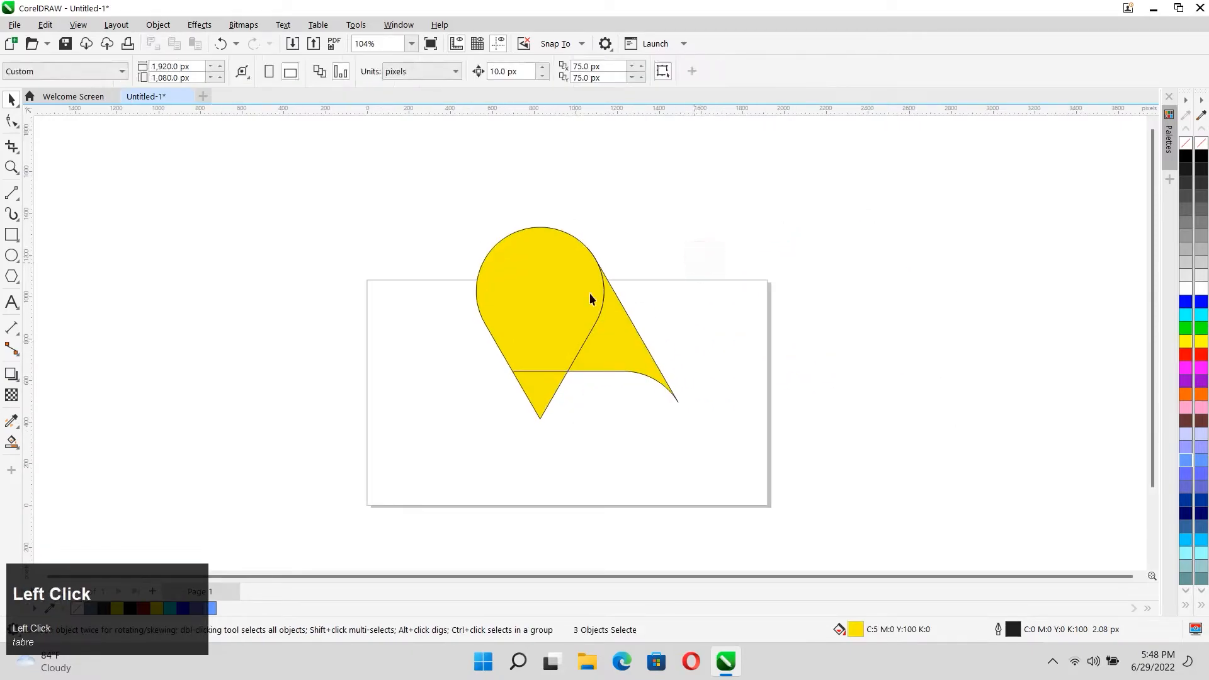
{"action": "left_click", "coordinate": [612, 331], "text": "shift"}
{"action": "left_click", "coordinate": [434, 71]}
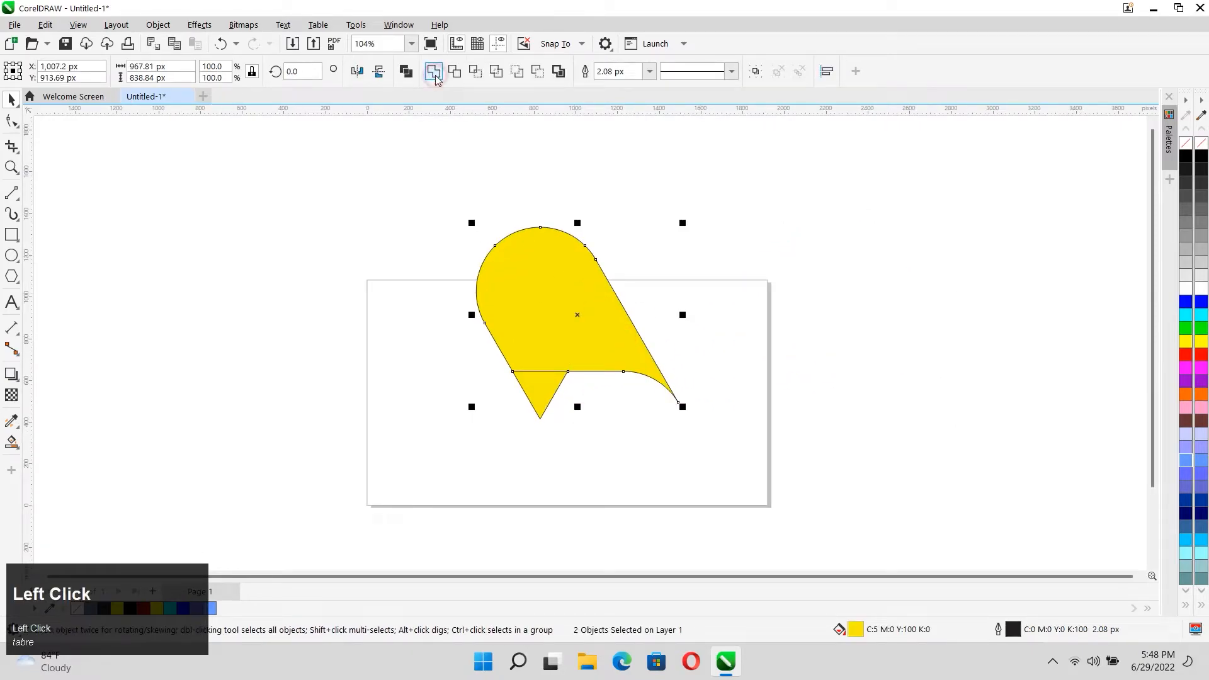
{"action": "left_click", "coordinate": [418, 178]}
Step: Draw two crossing lines inside the small lower yellow triangle, each from a side's midpoint to the opposite corner, marking its exact centre
{"action": "scroll", "coordinate": [610, 398], "scroll_direction": "up", "scroll_amount": 1}
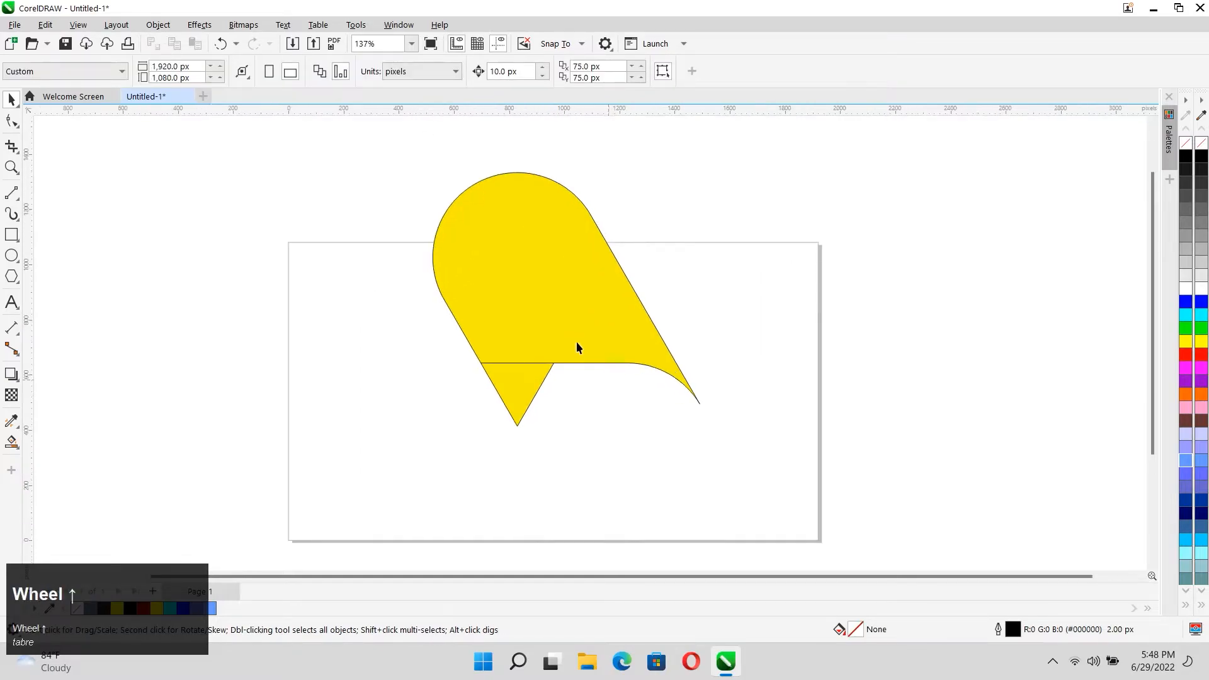
{"action": "left_click", "coordinate": [540, 286]}
{"action": "scroll", "coordinate": [540, 286], "scroll_direction": "up", "scroll_amount": 3}
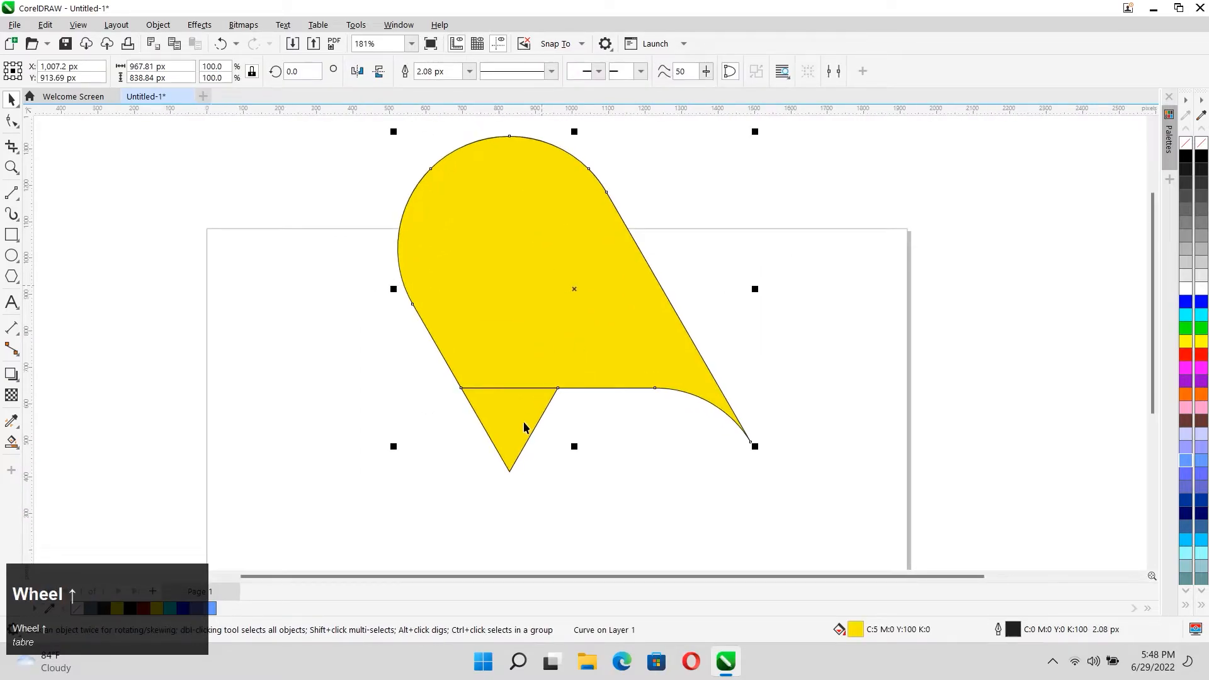
{"action": "scroll", "coordinate": [524, 427], "scroll_direction": "up", "scroll_amount": 2}
{"action": "left_click", "coordinate": [504, 415]}
{"action": "scroll", "coordinate": [504, 415], "scroll_direction": "up", "scroll_amount": 2}
{"action": "left_click", "coordinate": [12, 193]}
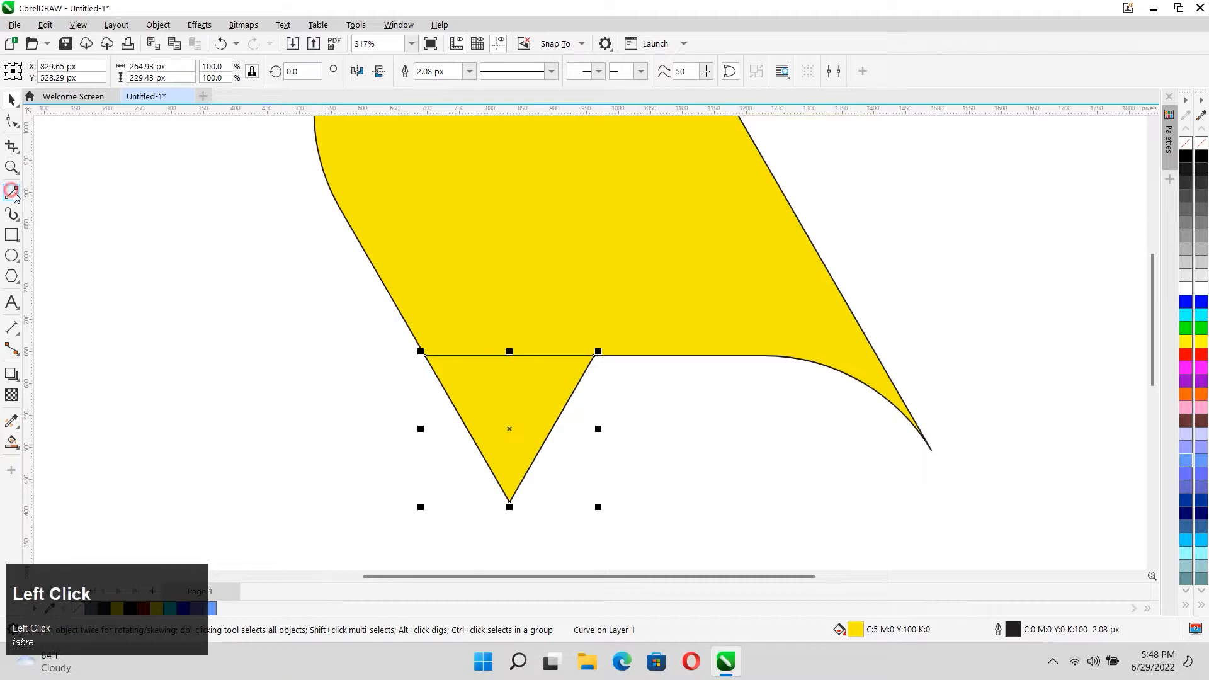
{"action": "scroll", "coordinate": [485, 458], "scroll_direction": "up", "scroll_amount": 1}
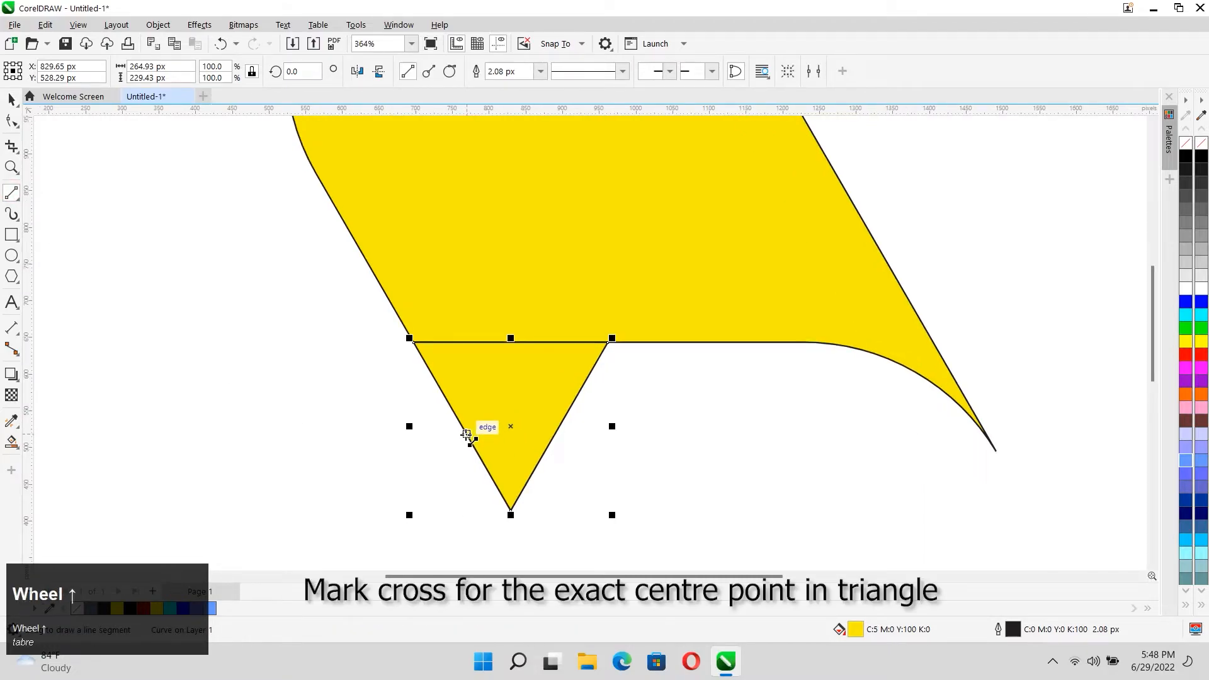
{"action": "left_click_drag", "start_coordinate": [463, 426], "coordinate": [497, 411]}
{"action": "left_click_drag", "start_coordinate": [584, 356], "coordinate": [608, 341]}
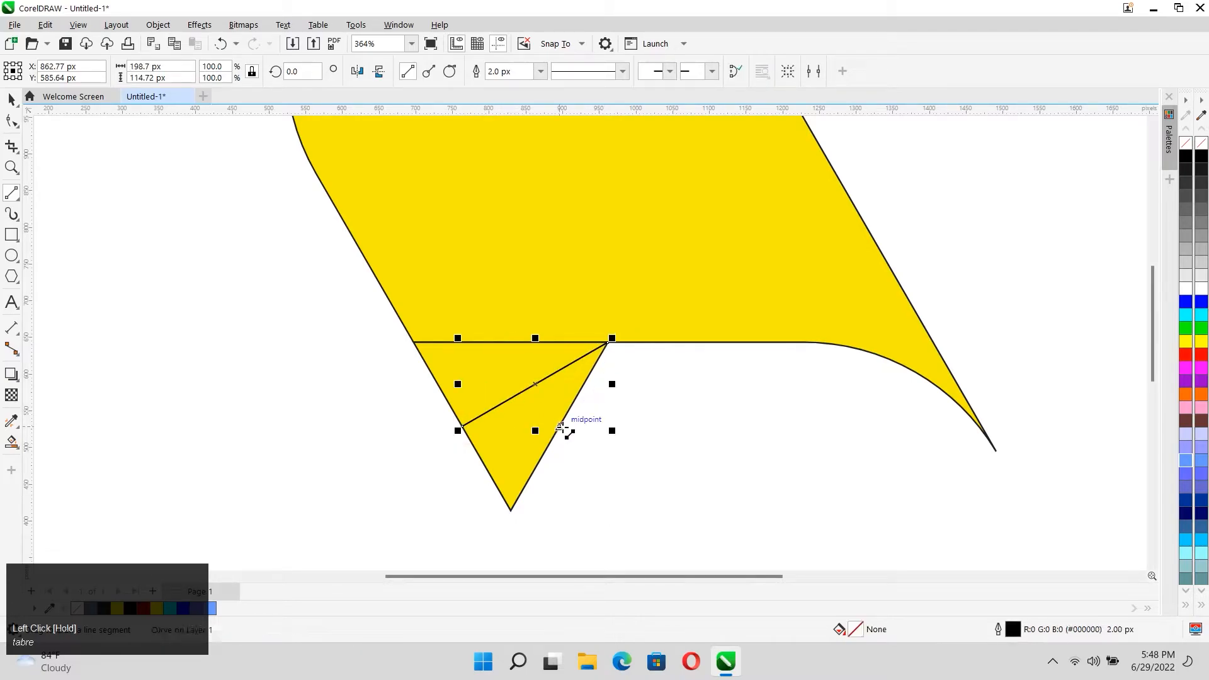
{"action": "left_click_drag", "start_coordinate": [559, 426], "coordinate": [420, 344]}
{"action": "key", "text": "space"}
Step: Move the rotation centre of the large welded yellow shape onto the intersection of the two lines in the triangle
{"action": "scroll", "coordinate": [603, 409], "scroll_direction": "down", "scroll_amount": 3}
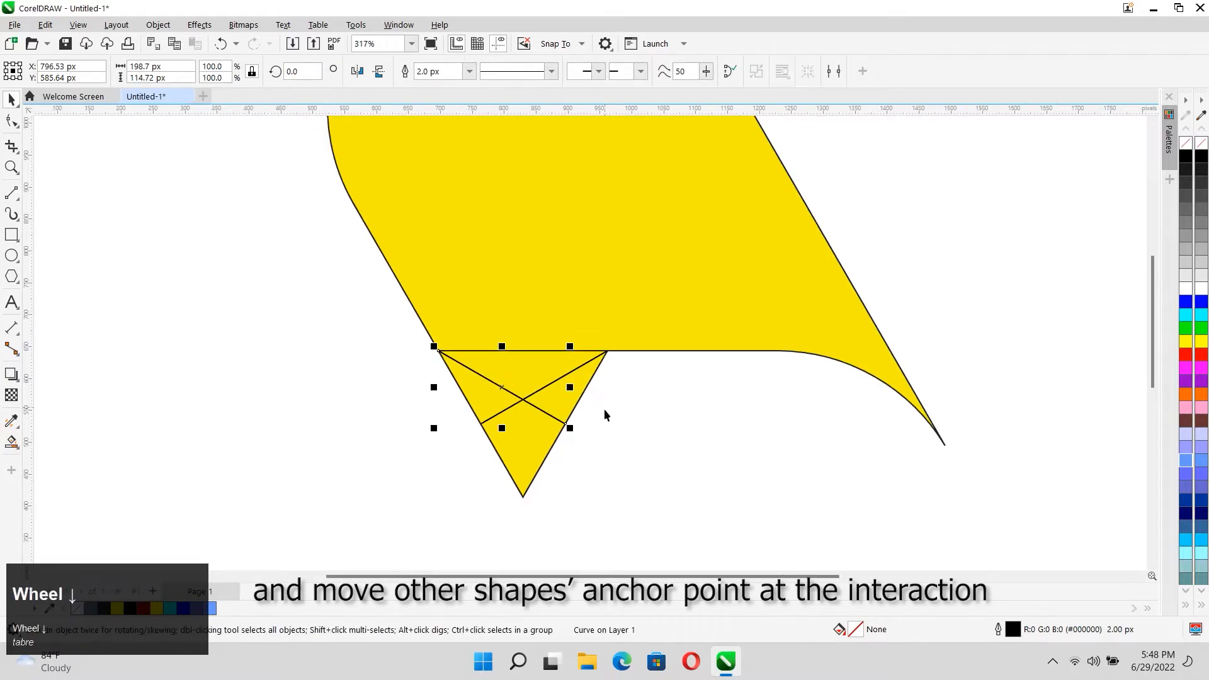
{"action": "left_click", "coordinate": [637, 299]}
{"action": "left_click", "coordinate": [662, 281]}
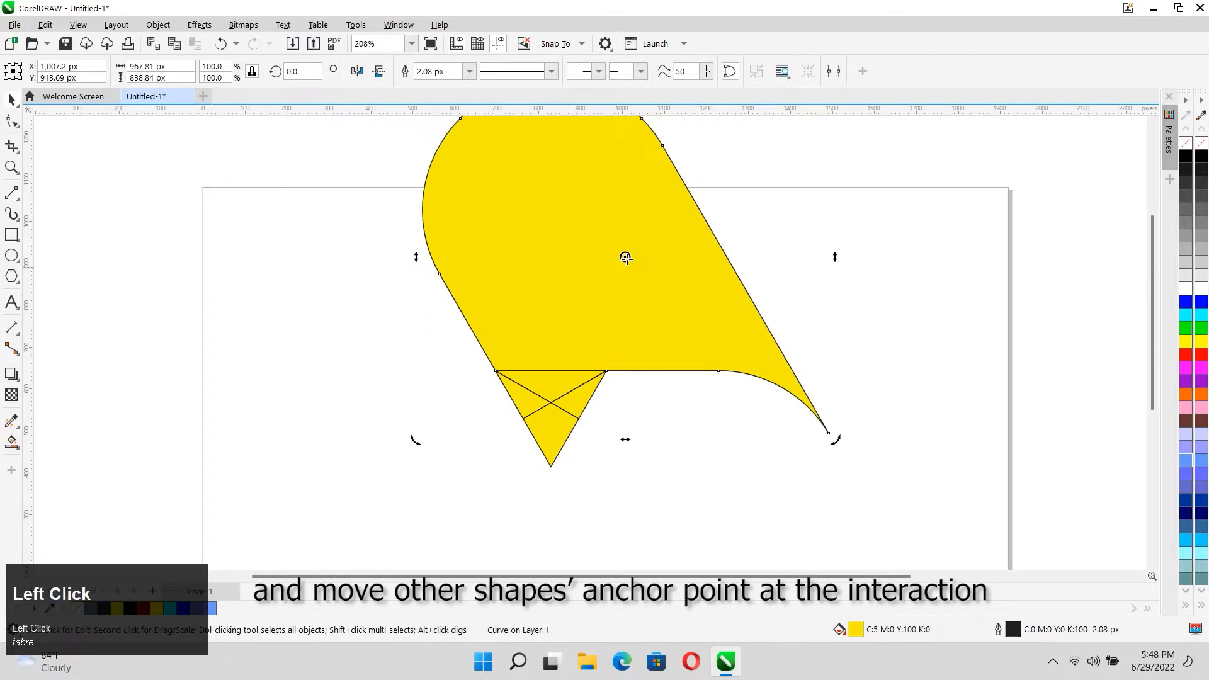
{"action": "left_click_drag", "start_coordinate": [625, 256], "coordinate": [602, 315]}
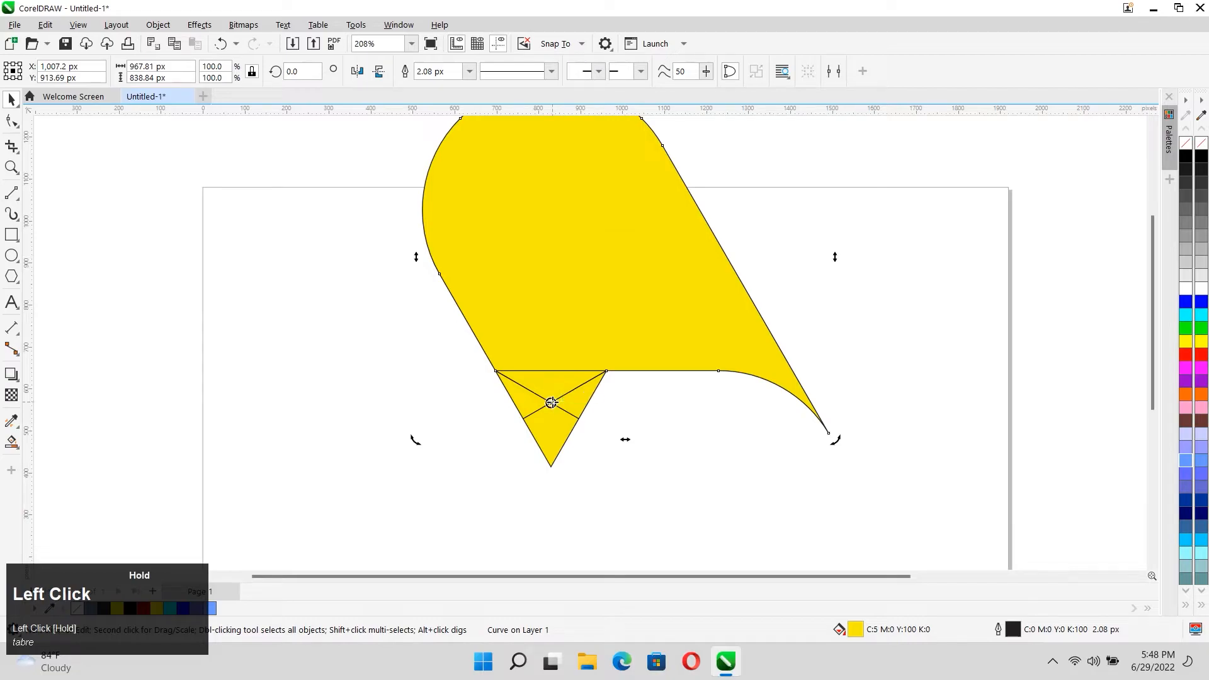
{"action": "left_click_drag", "start_coordinate": [551, 402], "coordinate": [551, 403]}
{"action": "scroll", "coordinate": [551, 403], "scroll_direction": "down", "scroll_amount": 2}
Step: Rotate a copy of the large yellow shape by 240 degrees about the triangle's centre and repeat it to form a three-sided emblem
{"action": "left_click", "coordinate": [583, 292]}
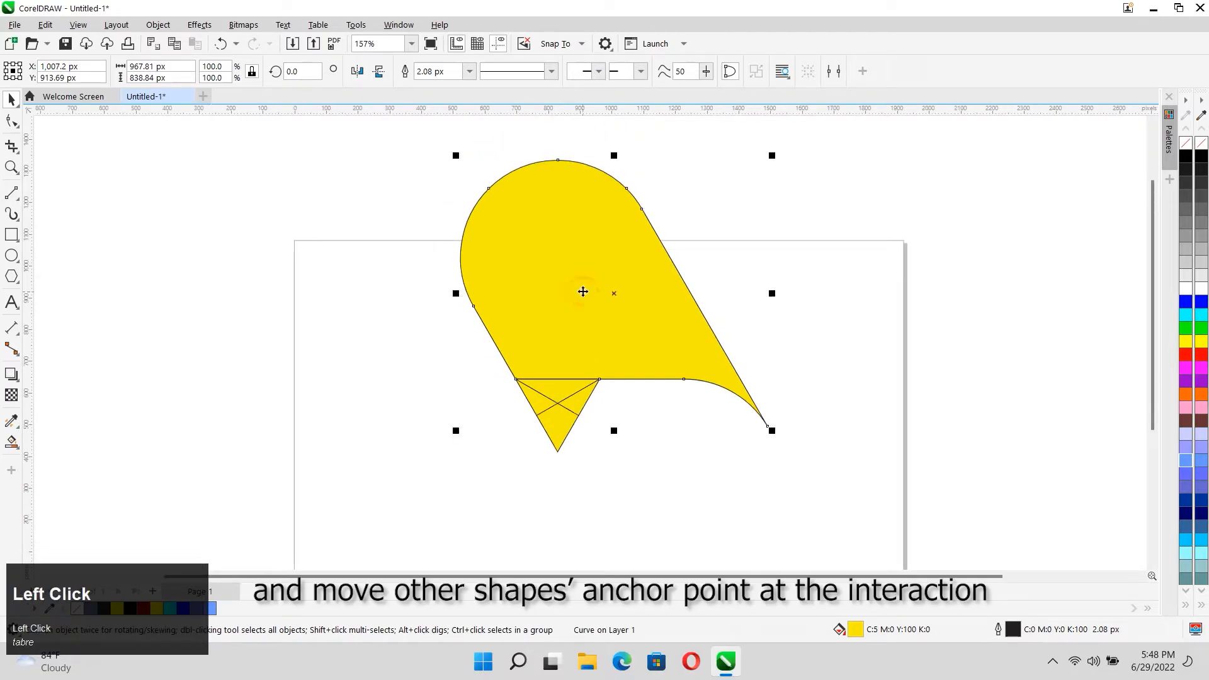
{"action": "key", "text": "space"}
{"action": "key", "text": "space"}
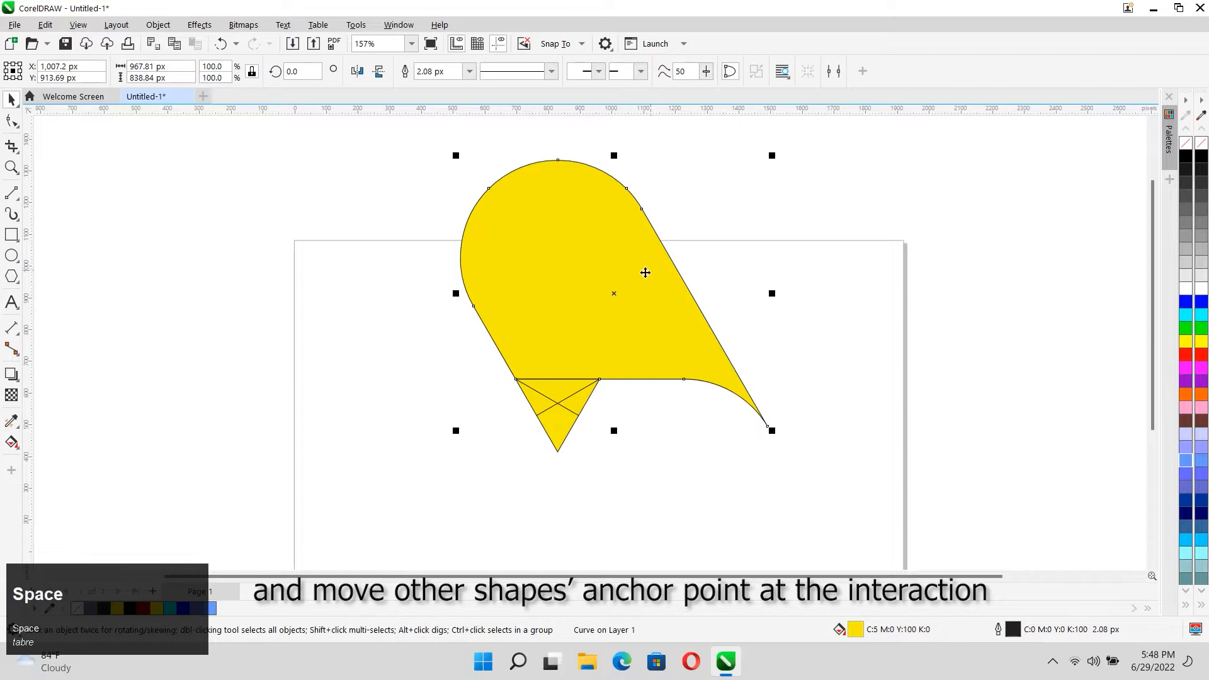
{"action": "left_click", "coordinate": [605, 265]}
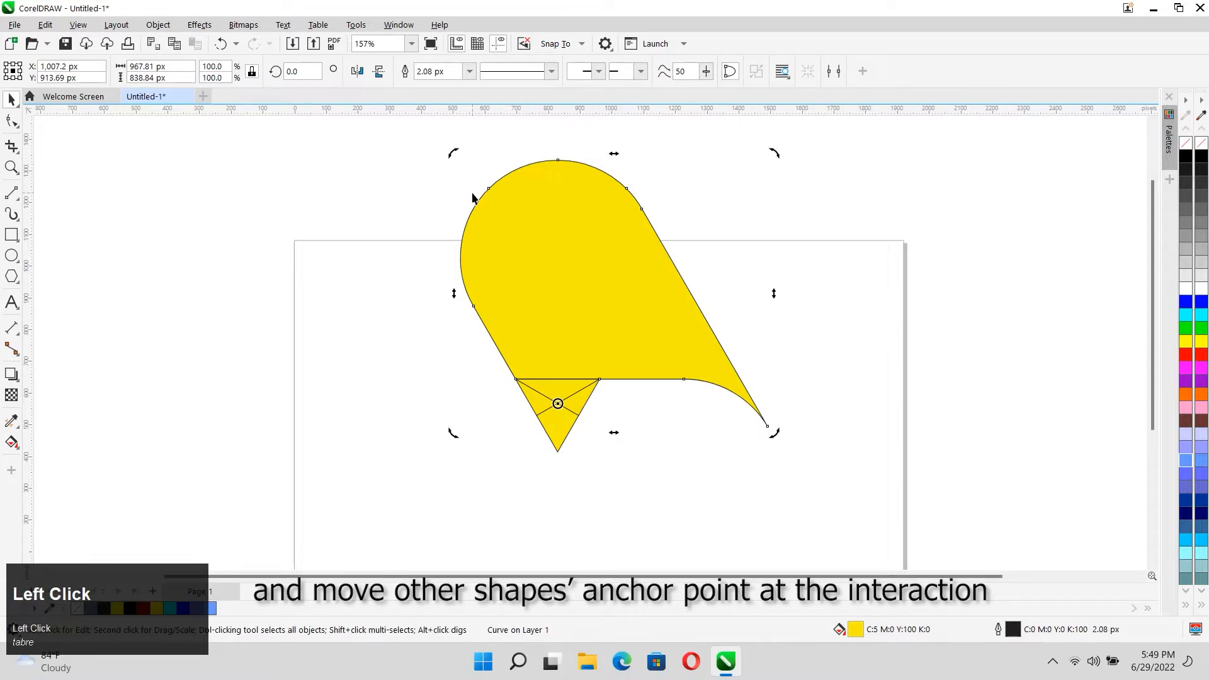
{"action": "key", "text": "ctrl"}
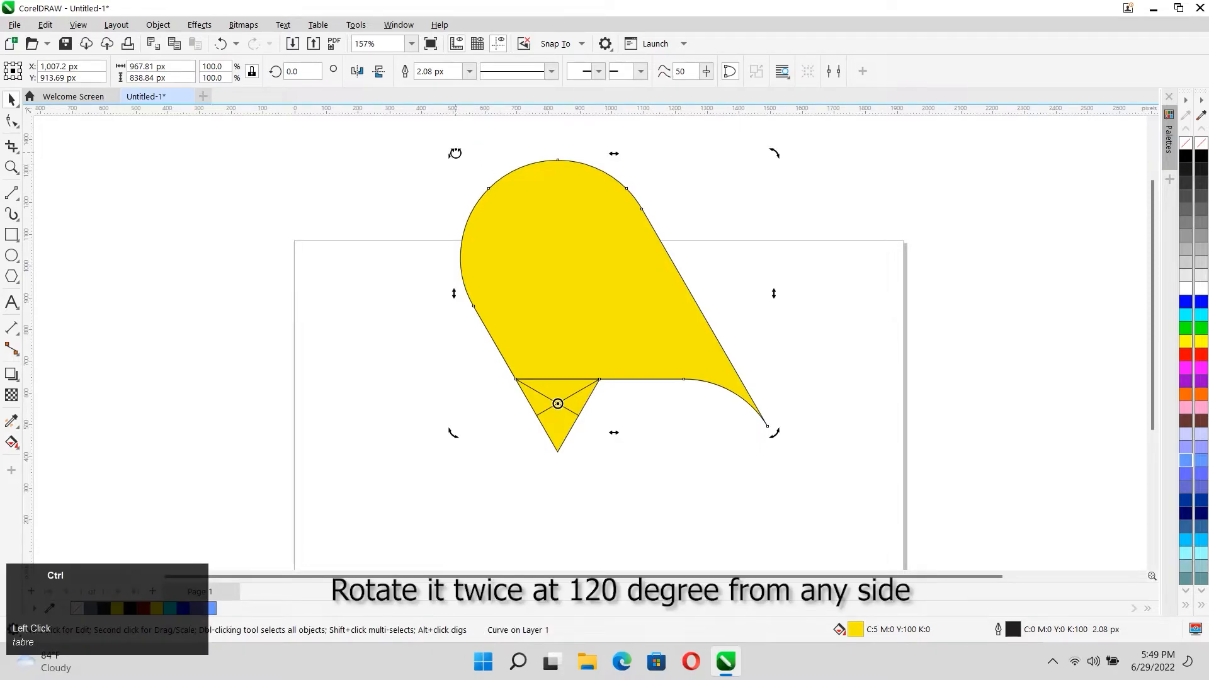
{"action": "left_click_drag", "start_coordinate": [455, 153], "coordinate": [799, 424]}
{"action": "right_click", "coordinate": [799, 424]}
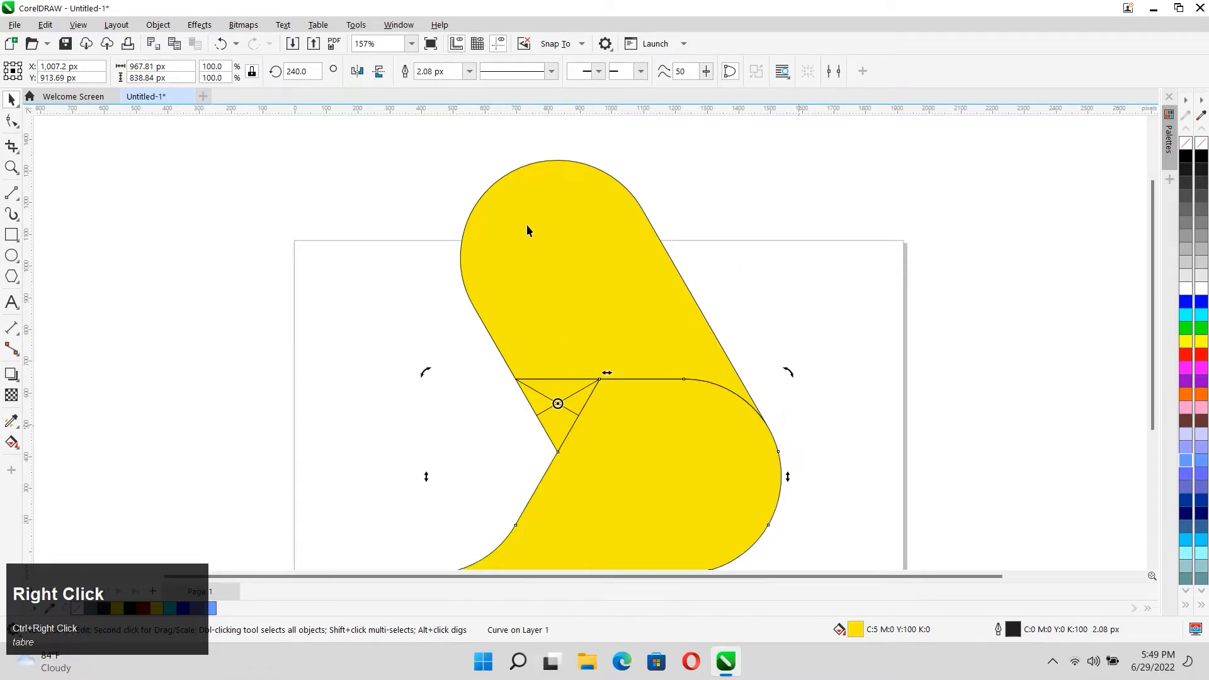
{"action": "scroll", "coordinate": [528, 230], "scroll_direction": "down", "scroll_amount": 2}
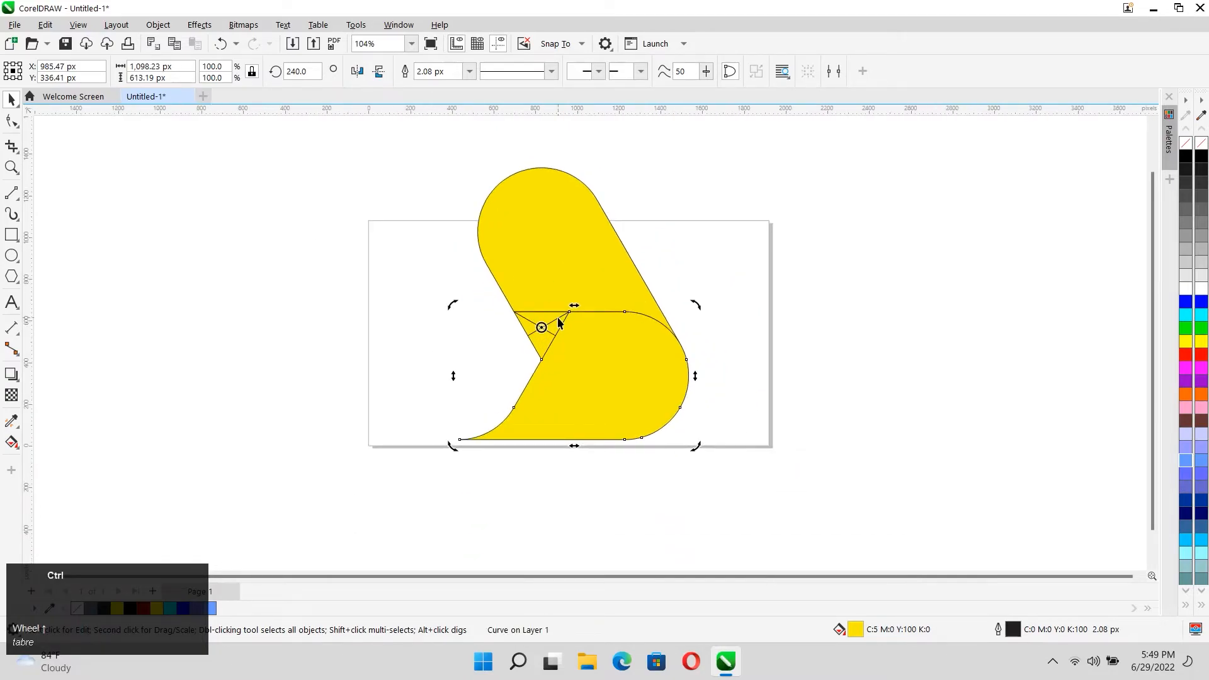
{"action": "key", "text": "ctrl+r"}
Step: Apply a vertical fountain fill to the lower yellow piece, running from dark red at its bottom edge to black at its top edge
{"action": "left_click", "coordinate": [682, 227]}
{"action": "scroll", "coordinate": [589, 257], "scroll_direction": "up", "scroll_amount": 1}
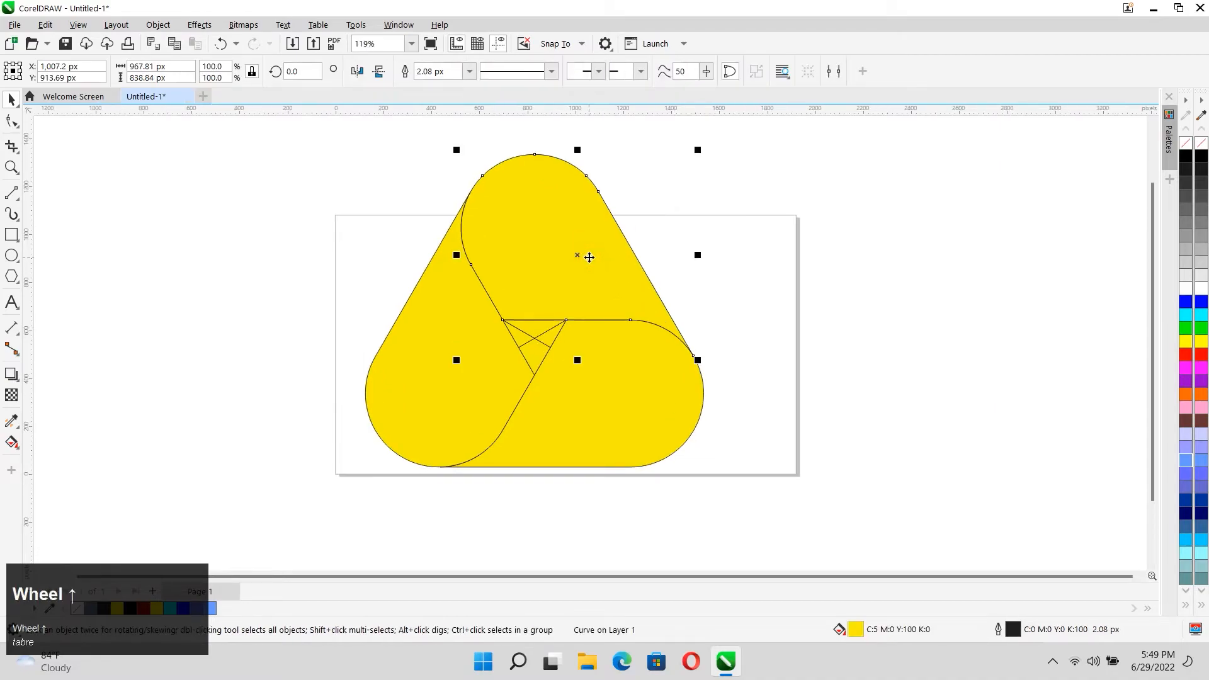
{"action": "key", "text": "g"}
{"action": "left_click", "coordinate": [555, 402]}
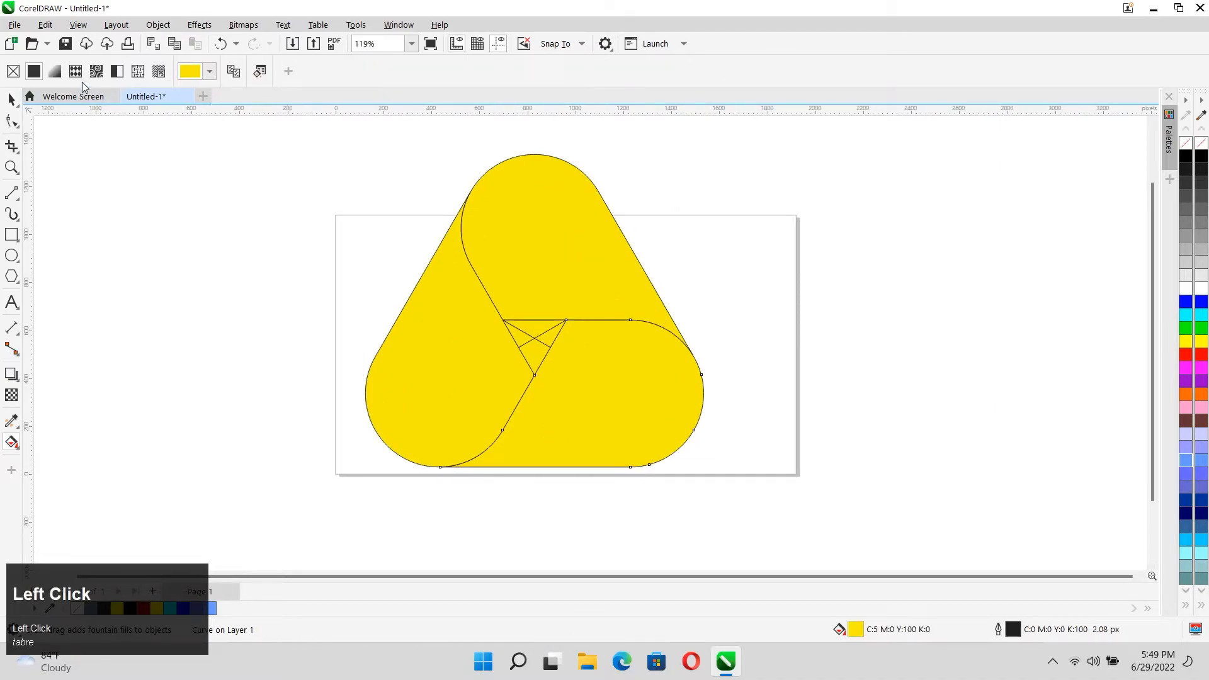
{"action": "left_click_drag", "start_coordinate": [600, 477], "coordinate": [601, 321]}
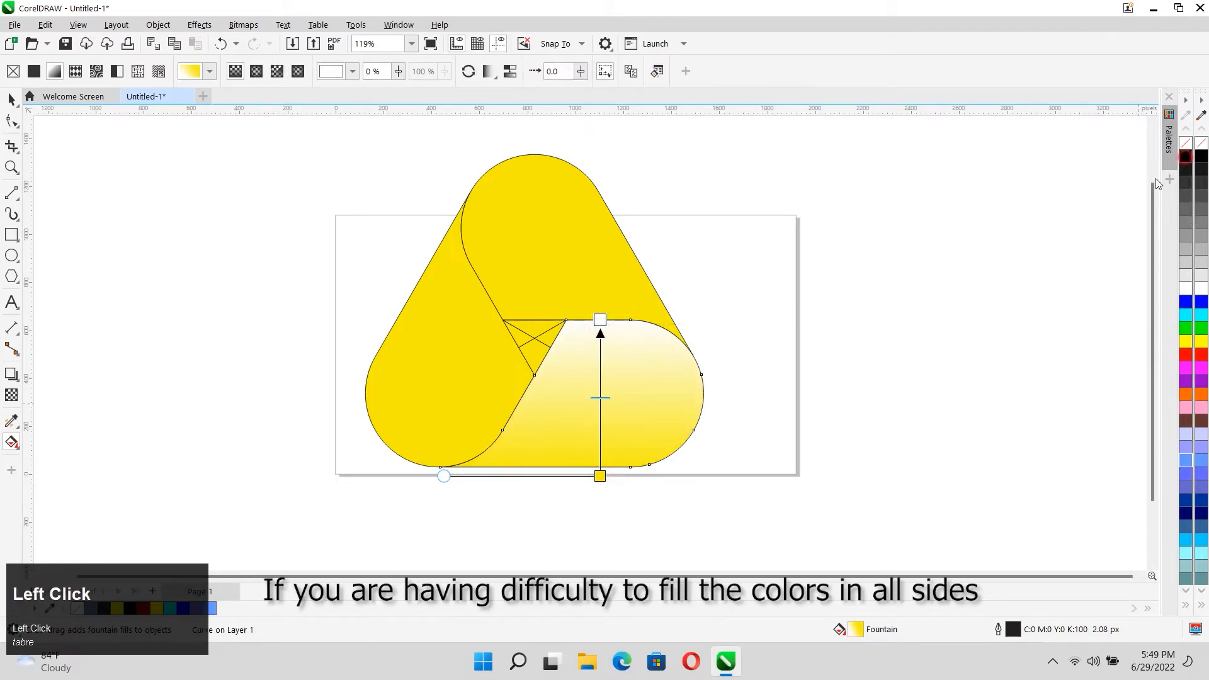
{"action": "left_click", "coordinate": [1185, 157]}
{"action": "left_click", "coordinate": [600, 476]}
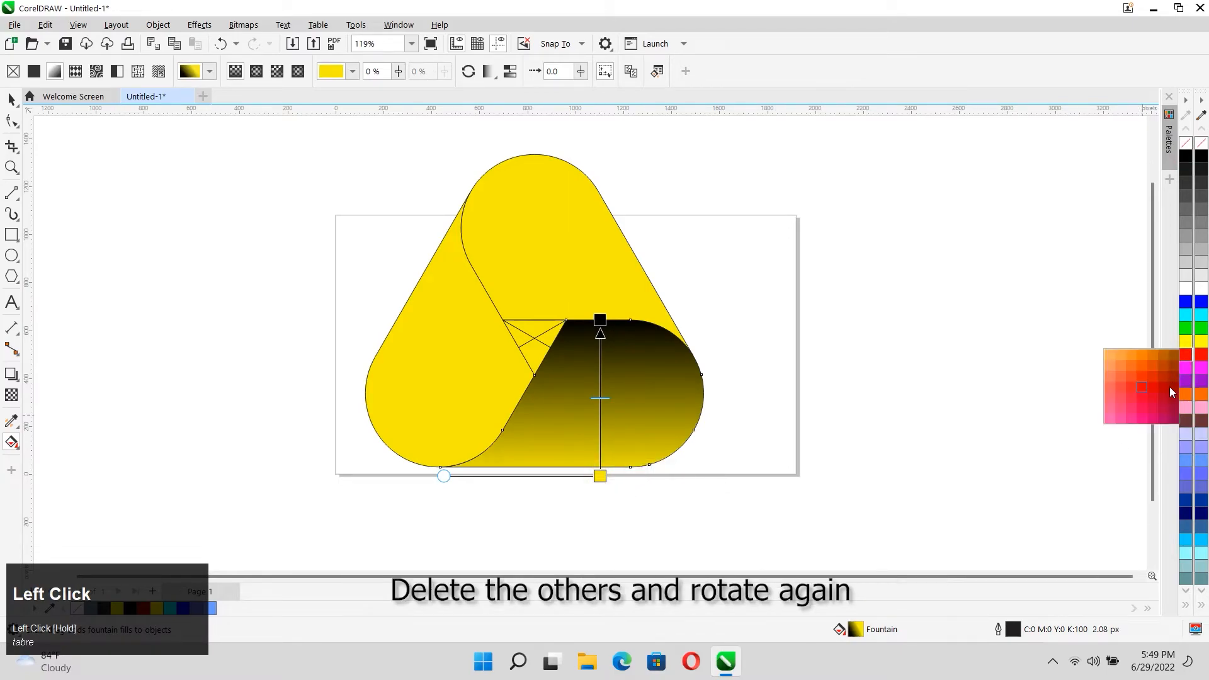
{"action": "left_click", "coordinate": [1164, 394]}
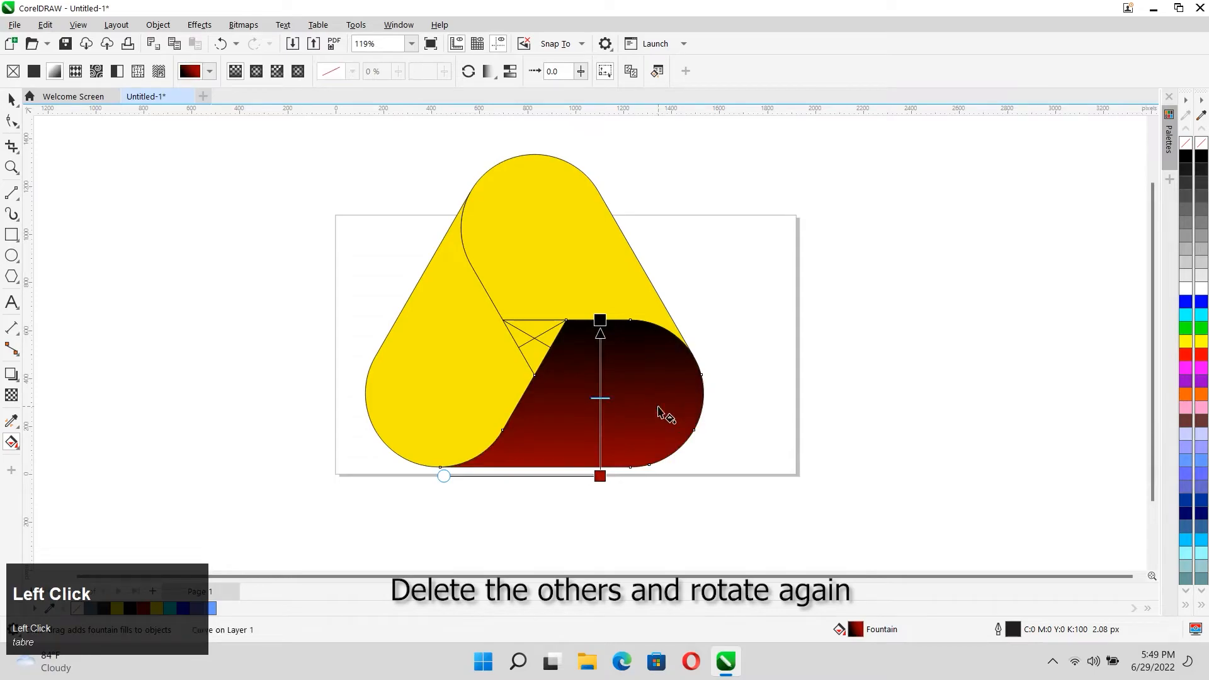
Step: Remove the outline from the gradient-filled lower piece
{"action": "key", "text": "space"}
{"action": "right_click", "coordinate": [1188, 149]}
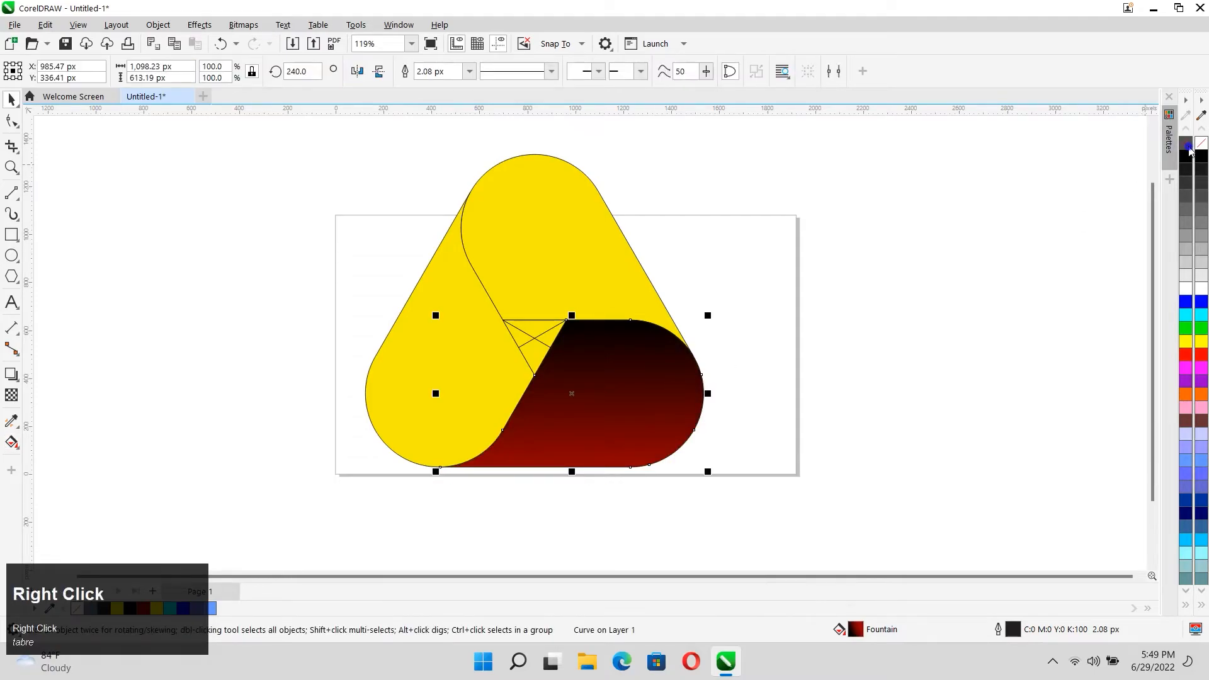
{"action": "left_click", "coordinate": [846, 393]}
Step: Delete the two large yellow pieces, keeping the gradient-filled piece and the small centre triangle
{"action": "left_click", "coordinate": [480, 370]}
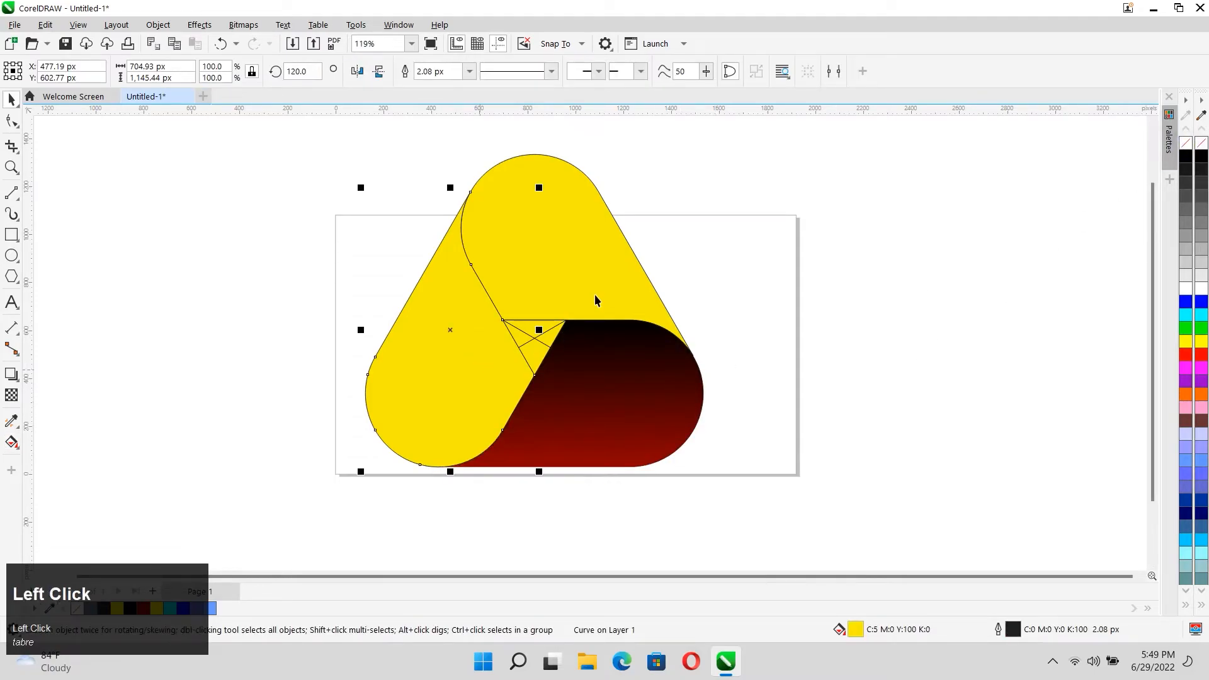
{"action": "key", "text": "Delete"}
{"action": "left_click", "coordinate": [615, 247]}
{"action": "key", "text": "Delete"}
Step: Rotate a copy of the gradient piece 120 degrees clockwise about the triangle's centre and repeat it for the third side
{"action": "left_click", "coordinate": [615, 389]}
{"action": "left_click", "coordinate": [635, 398]}
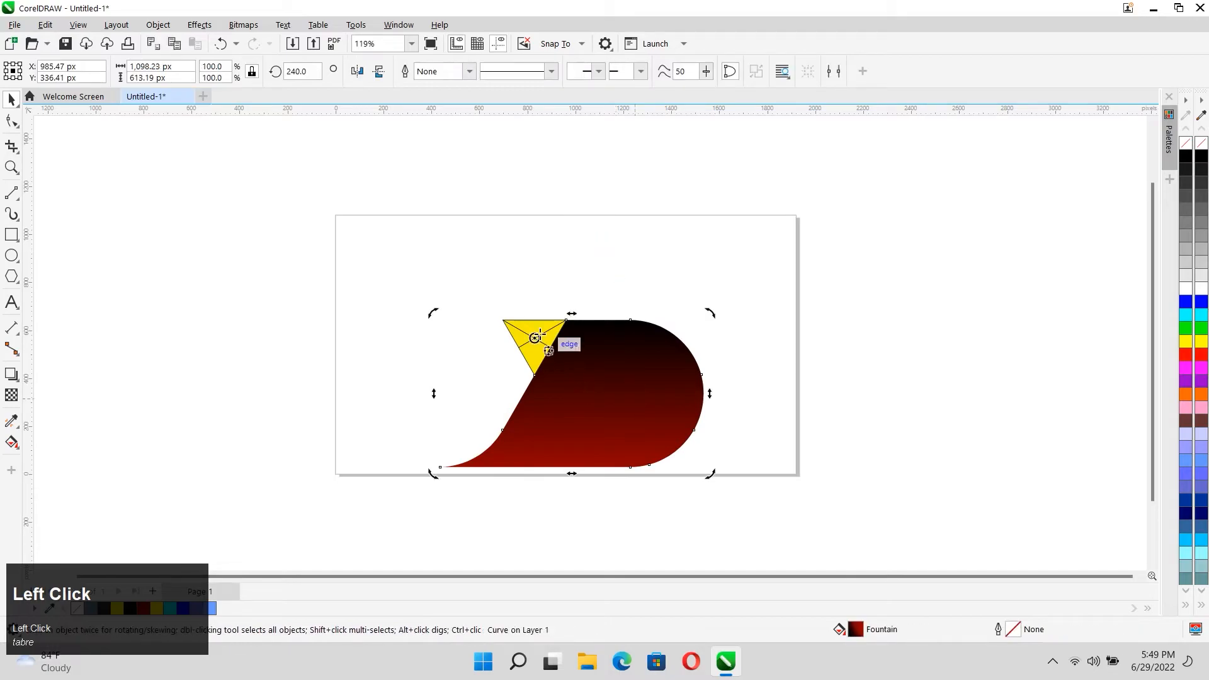
{"action": "left_click_drag", "start_coordinate": [432, 472], "coordinate": [471, 191]}
{"action": "right_click", "coordinate": [471, 190], "text": "ctrl"}
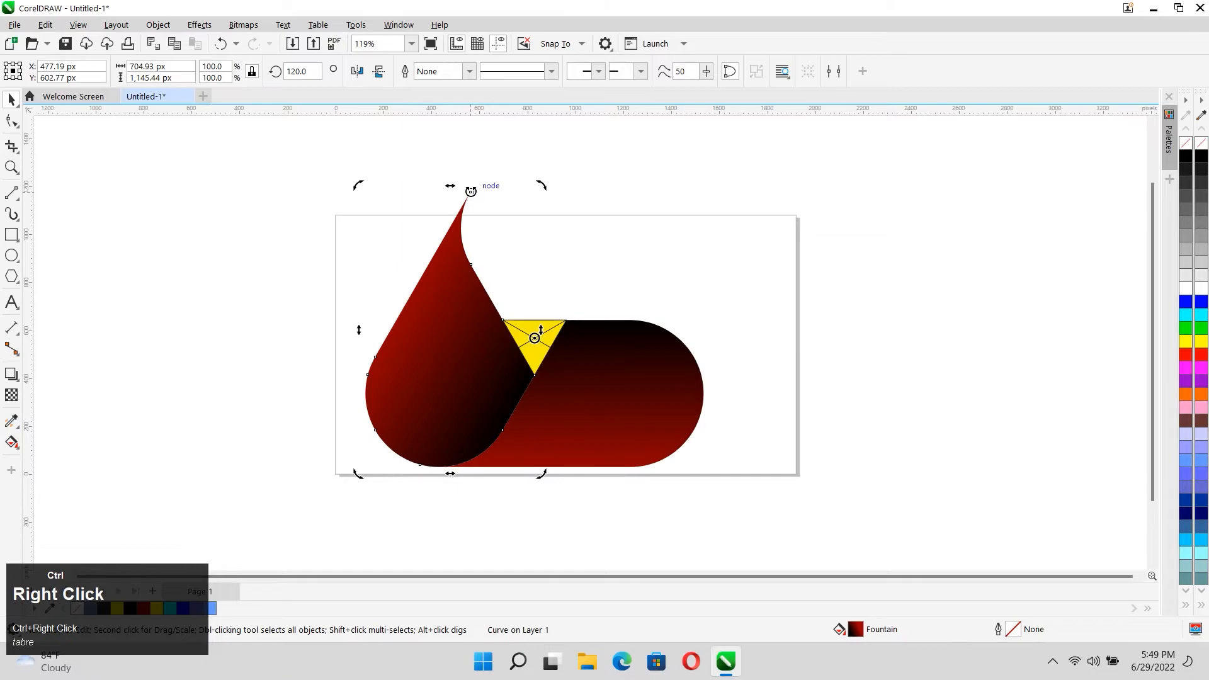
{"action": "key", "text": "ctrl+r"}
Step: Delete the small yellow centre triangle together with its two crossing construction lines
{"action": "left_click", "coordinate": [800, 244]}
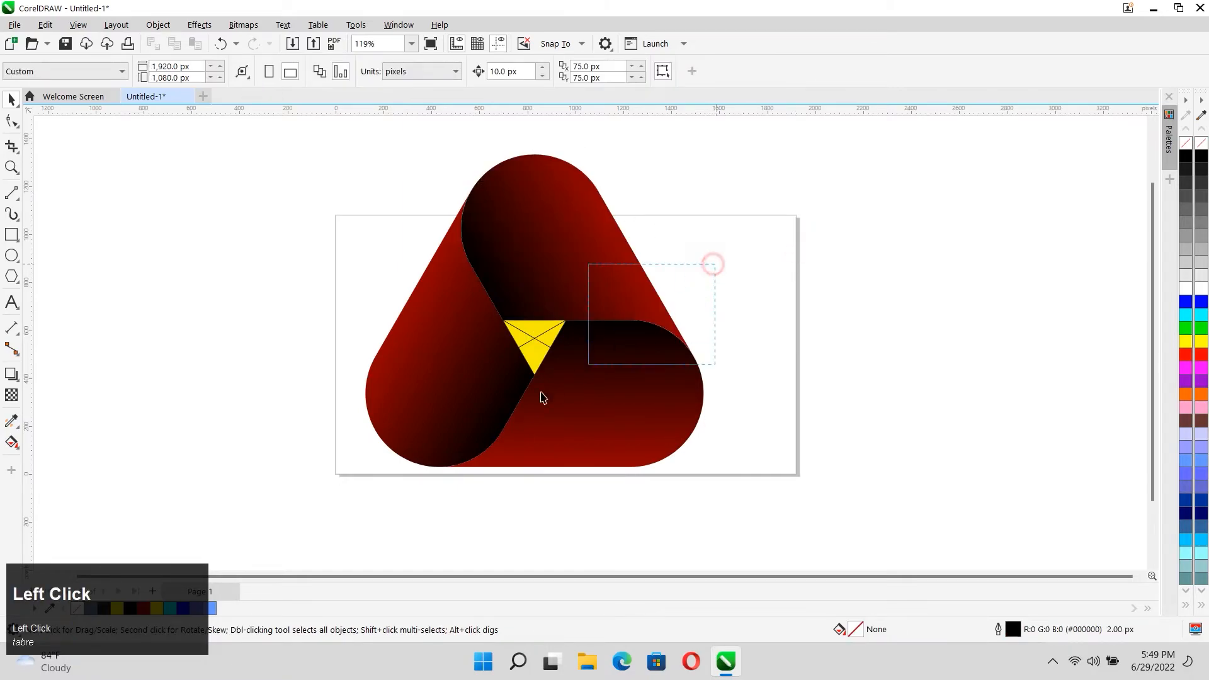
{"action": "left_click_drag", "start_coordinate": [542, 397], "coordinate": [473, 418]}
{"action": "key", "text": "Delete"}
Step: Group the three gradient pieces and centre the group on the page
{"action": "scroll", "coordinate": [553, 361], "scroll_direction": "down", "scroll_amount": 1}
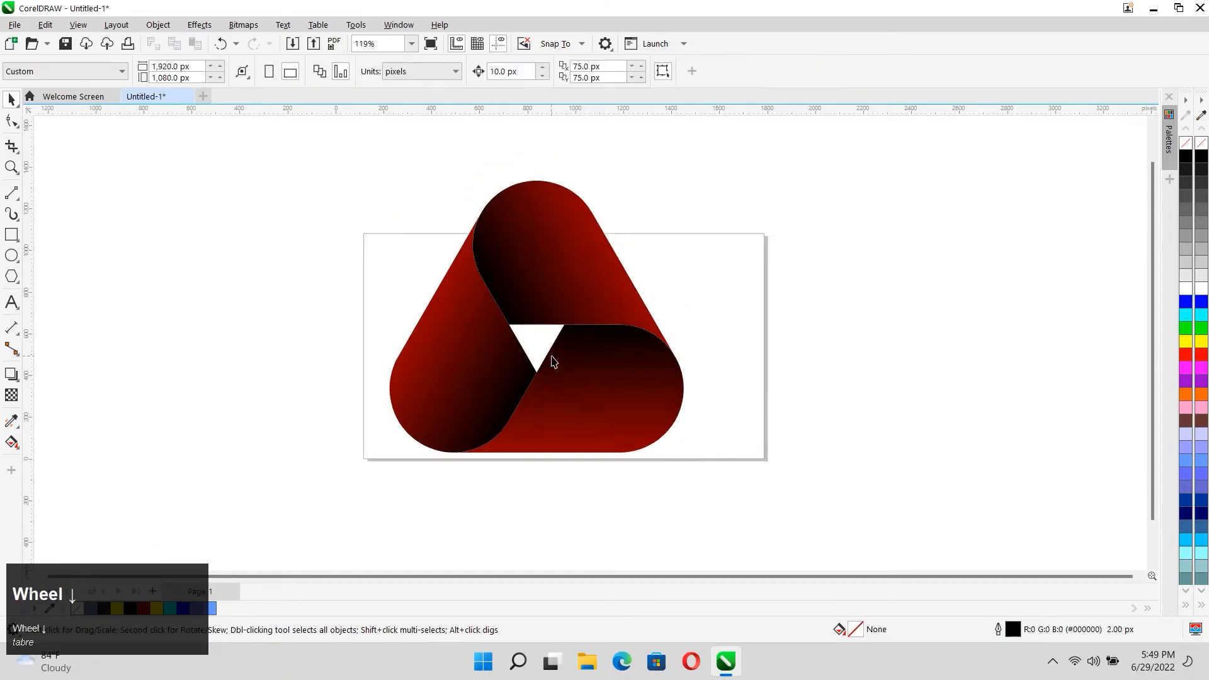
{"action": "scroll", "coordinate": [552, 360], "scroll_direction": "down", "scroll_amount": 2}
{"action": "left_click_drag", "start_coordinate": [359, 199], "coordinate": [739, 495]}
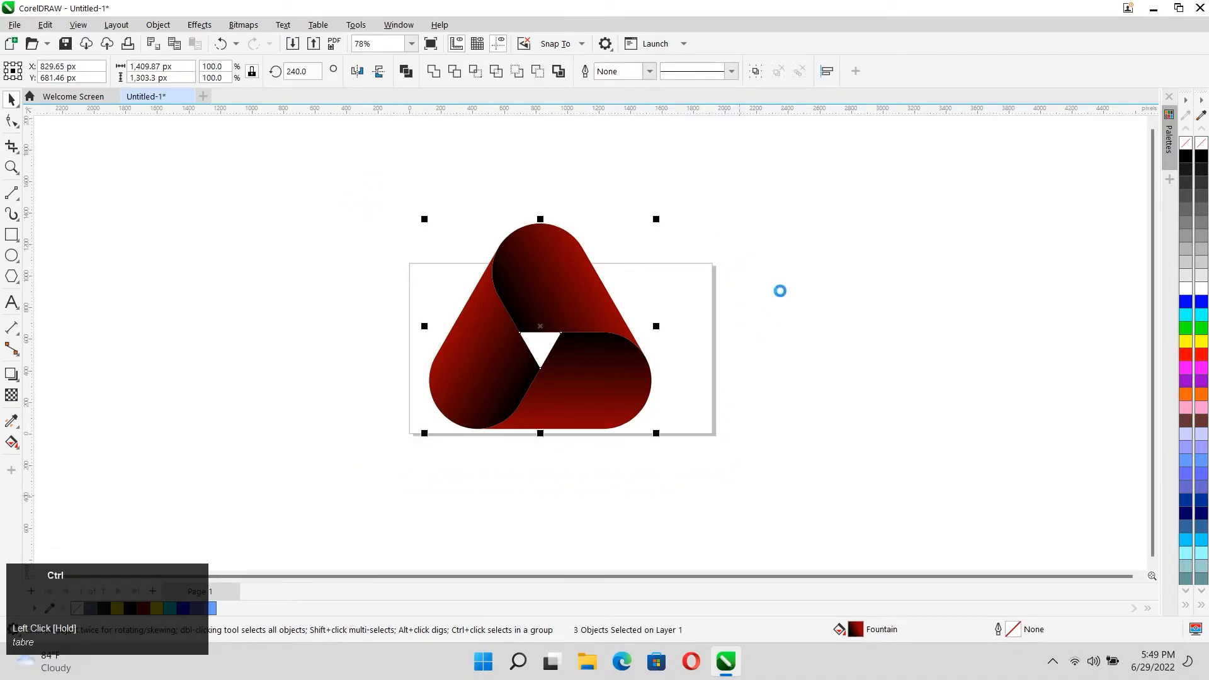
{"action": "key", "text": "ctrl+g"}
{"action": "right_click", "coordinate": [848, 291]}
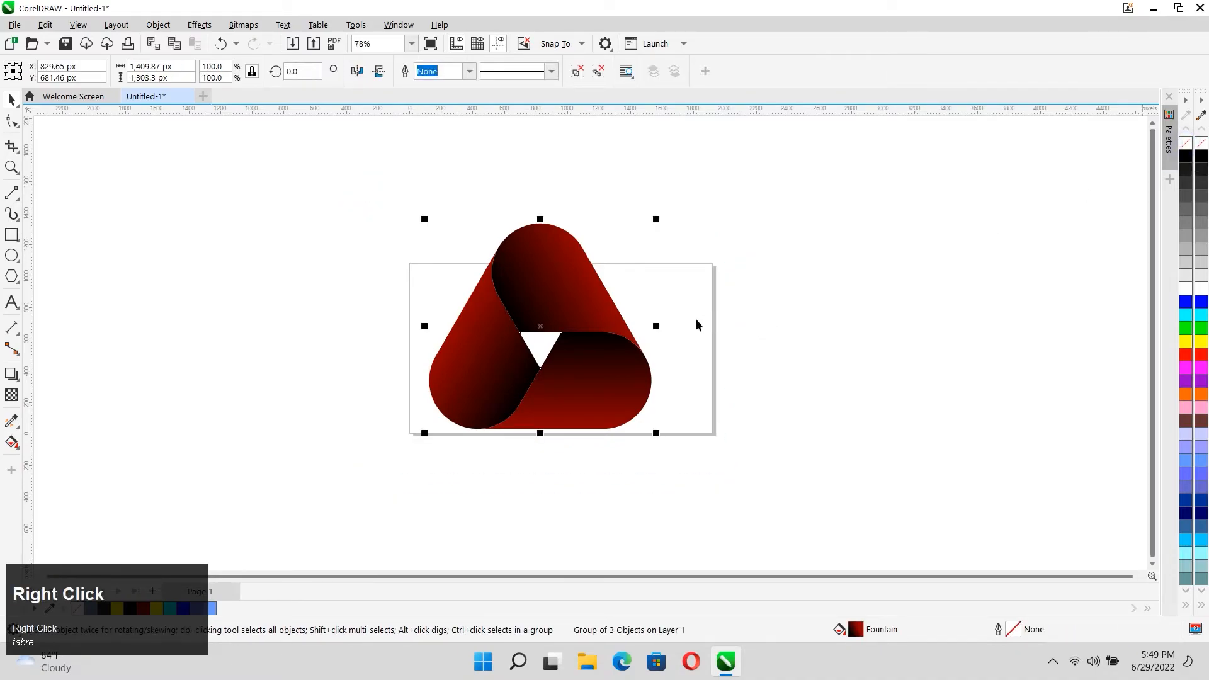
{"action": "key", "text": "p"}
Step: Scale the grouped emblem down to about 687 x 635 px and place it in the left half of the page
{"action": "left_click_drag", "start_coordinate": [673, 245], "coordinate": [636, 275]}
{"action": "scroll", "coordinate": [539, 378], "scroll_direction": "up", "scroll_amount": 3}
{"action": "left_click_drag", "start_coordinate": [539, 378], "coordinate": [411, 385]}
{"action": "left_click_drag", "start_coordinate": [614, 198], "coordinate": [575, 226]}
Step: Duplicate the emblem horizontally to the right, mirror the copy both horizontally and vertically, and position it close beside the original
{"action": "left_click_drag", "start_coordinate": [448, 340], "coordinate": [661, 334]}
{"action": "right_click", "coordinate": [661, 334], "text": "shift"}
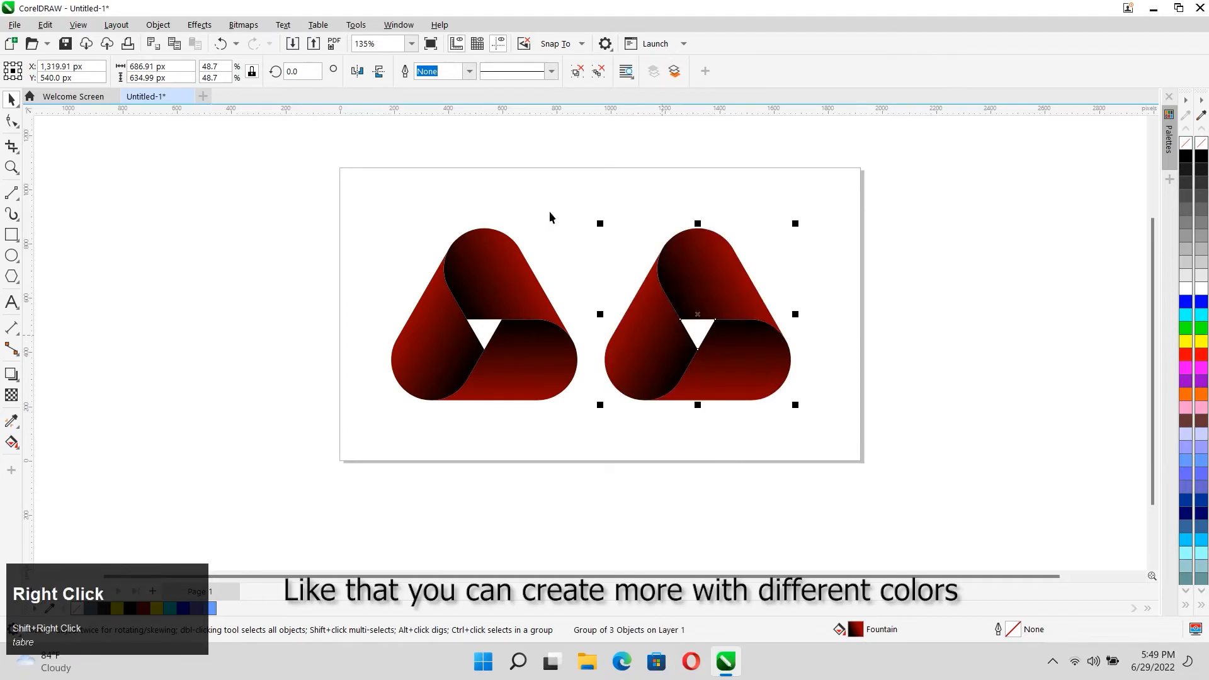
{"action": "left_click", "coordinate": [376, 73]}
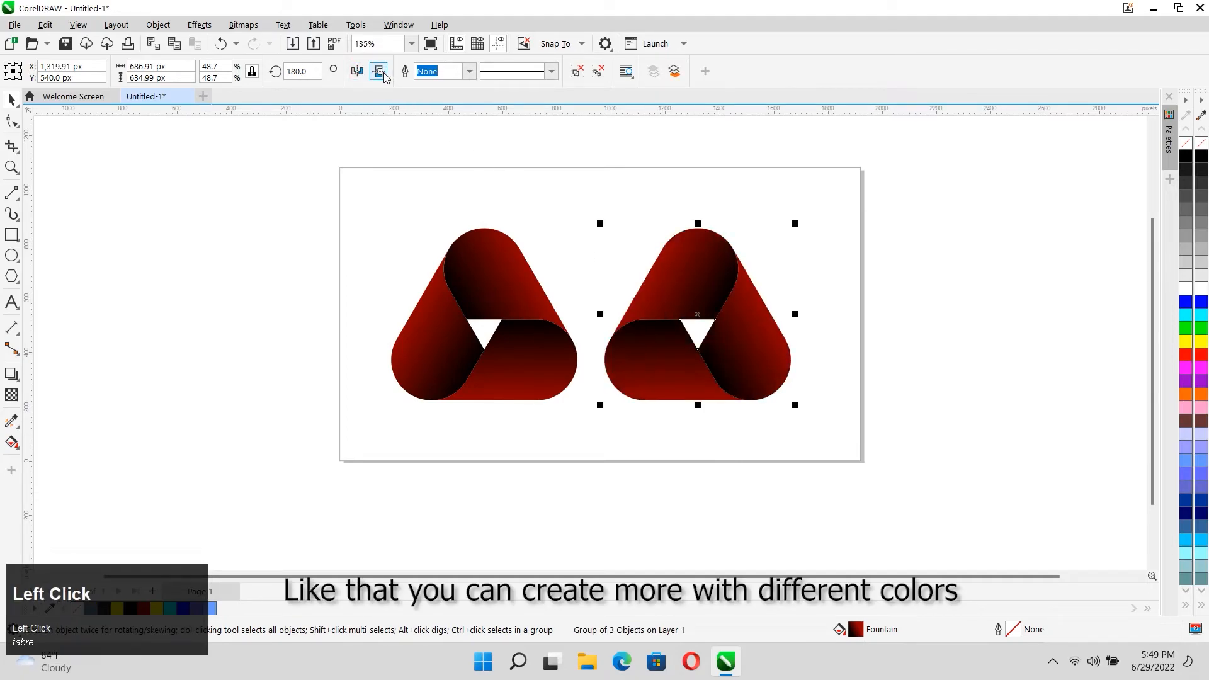
{"action": "left_click", "coordinate": [381, 73]}
{"action": "left_click_drag", "start_coordinate": [697, 342], "coordinate": [677, 343]}
Step: Group the two emblems and centre the combined group on the page
{"action": "left_click", "coordinate": [810, 261]}
{"action": "left_click_drag", "start_coordinate": [869, 171], "coordinate": [315, 483]}
{"action": "key", "text": "ctrl+g"}
{"action": "key", "text": "p"}
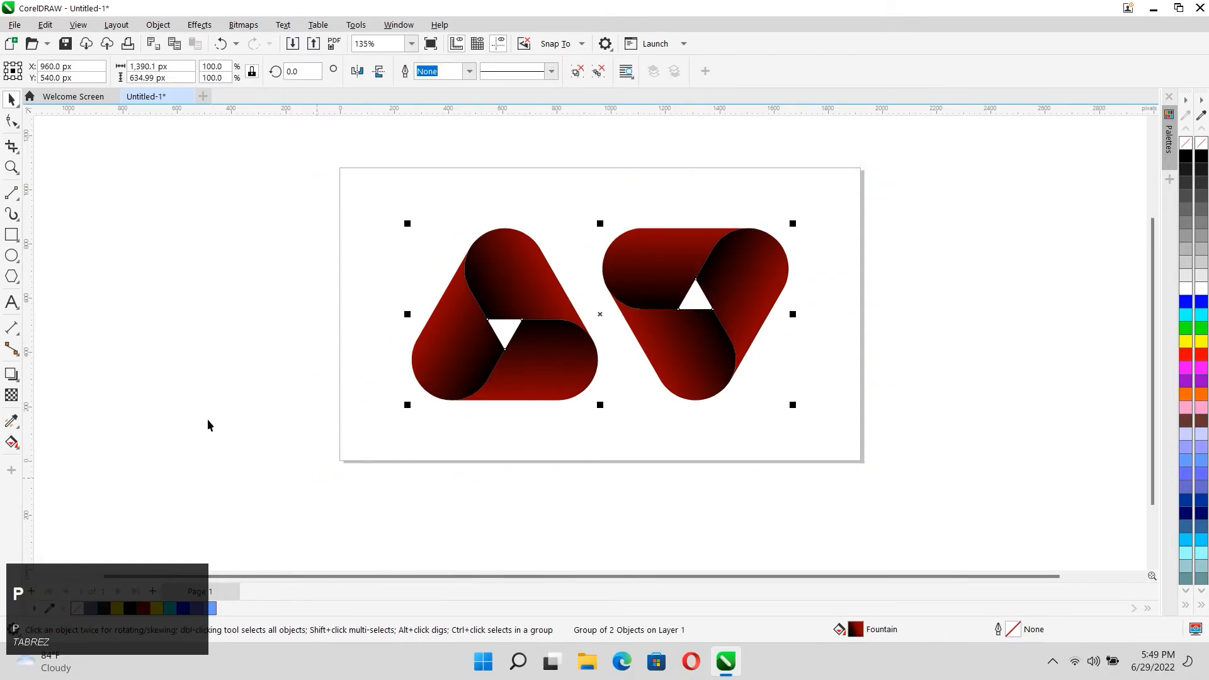
{"action": "left_click", "coordinate": [209, 425]}
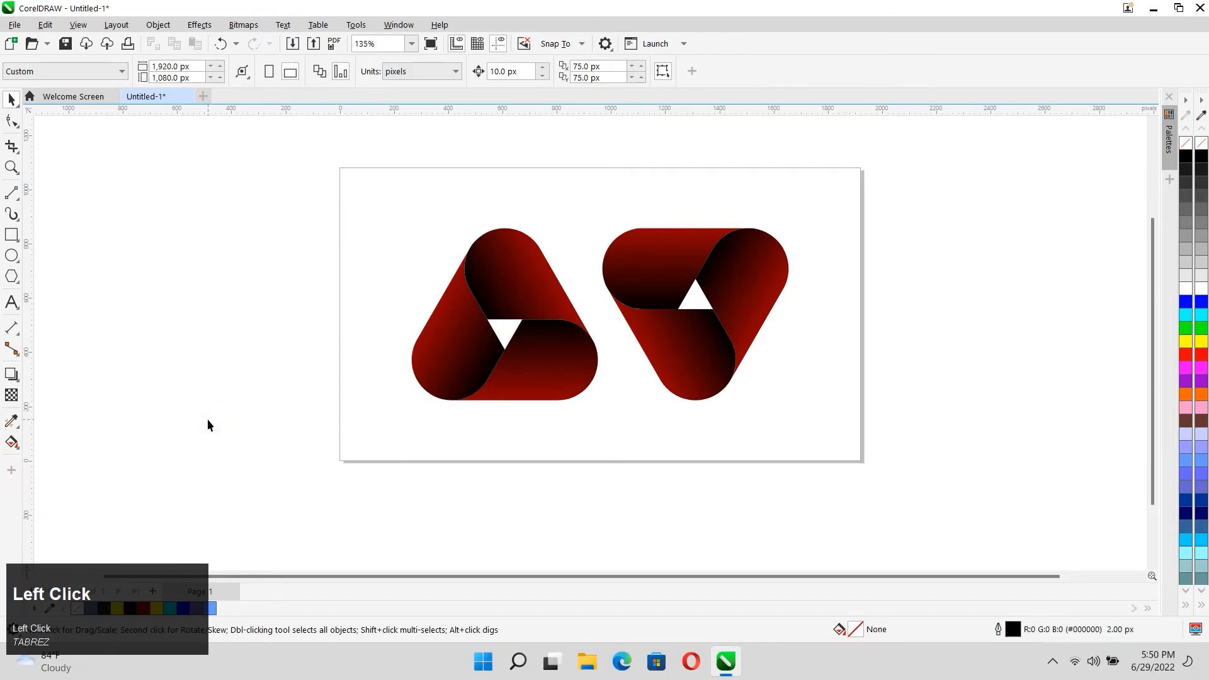
{"action": "key", "text": "F4"}
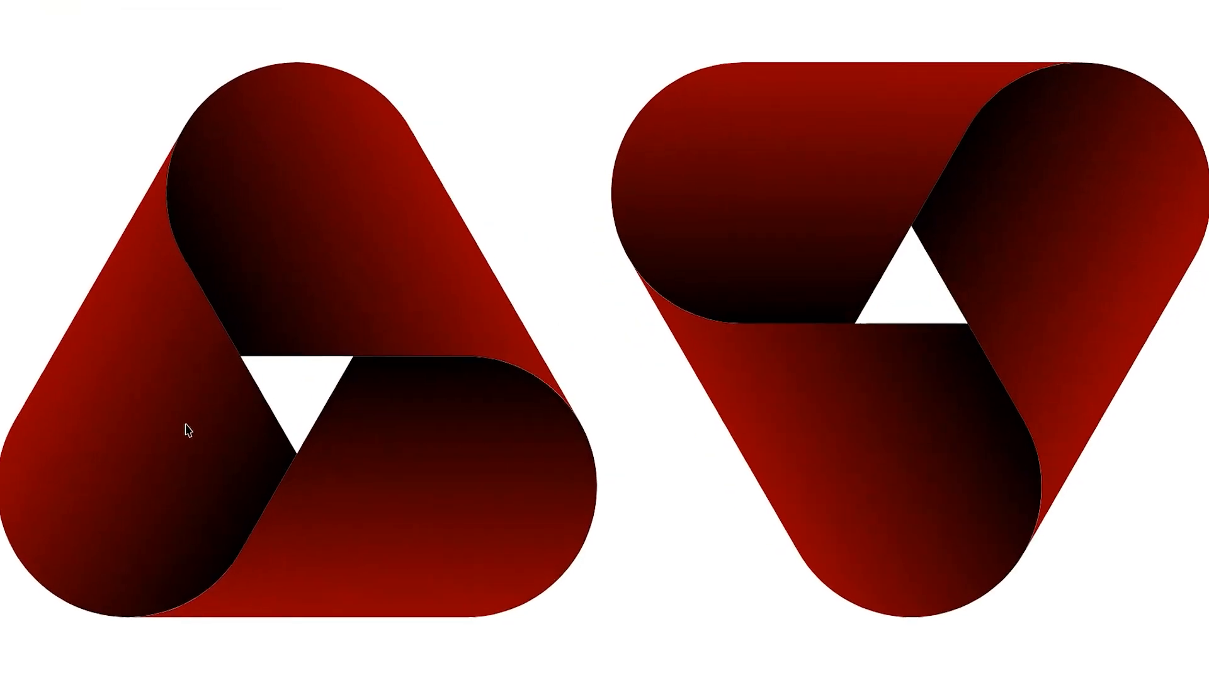